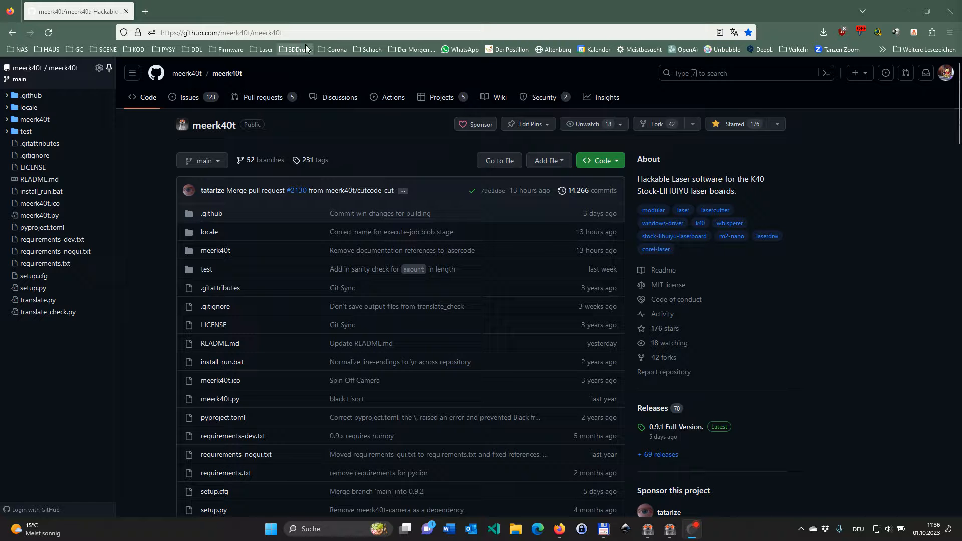
Step: Review the release notes on the meerk40t repository's releases page, from 0.9.2 Beta 1 back to 0.8.10, and return to the MeerK40t windows
left_click(654, 409)
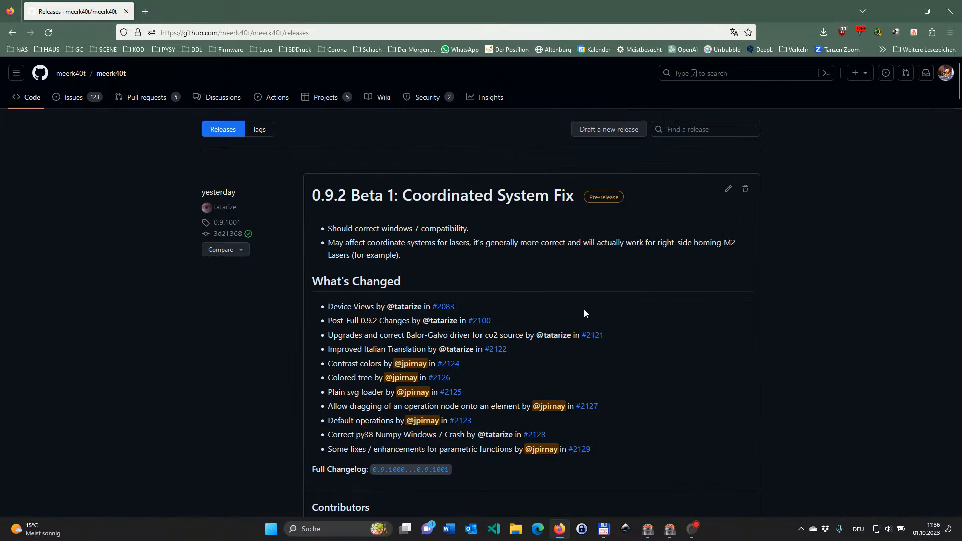
scroll(638, 299, "down", 5)
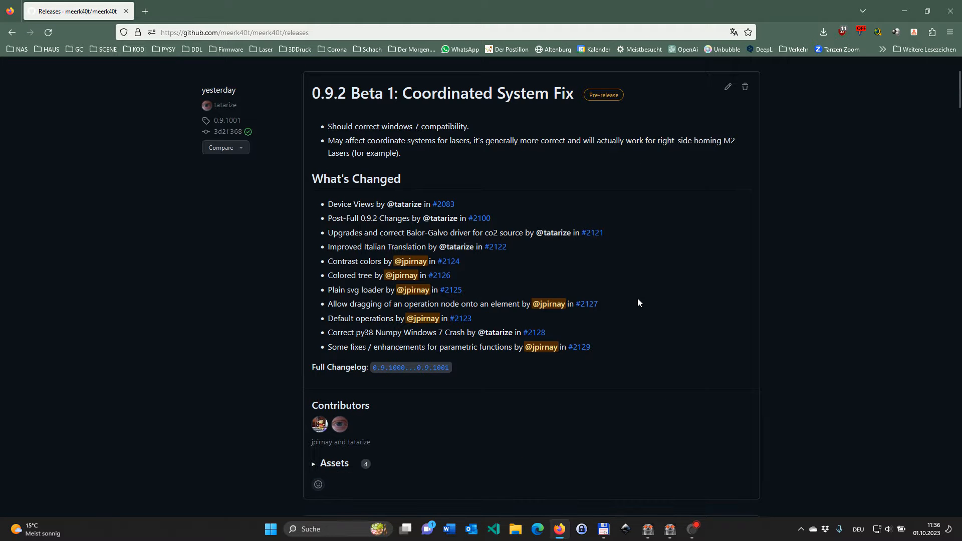
scroll(638, 303, "down", 2)
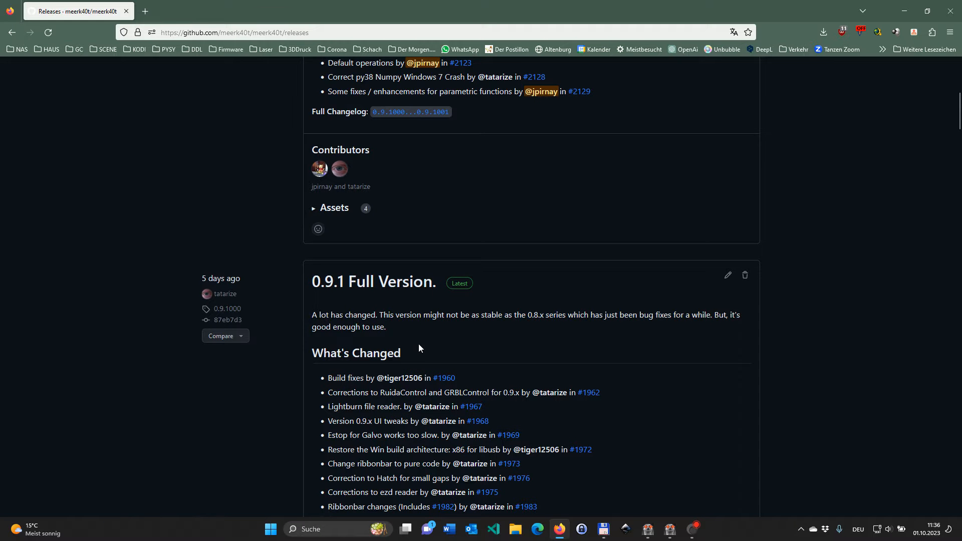
scroll(419, 344, "down", 20)
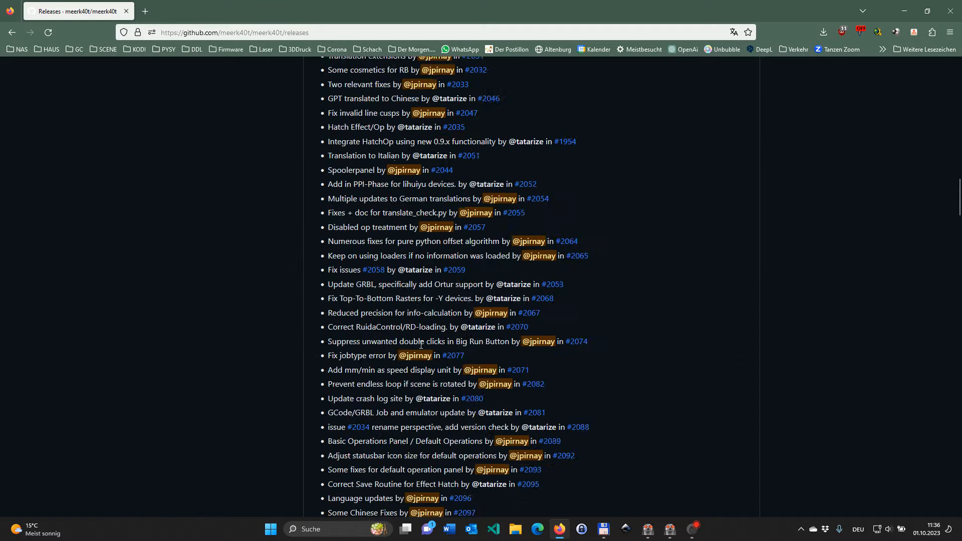
scroll(421, 345, "down", 20)
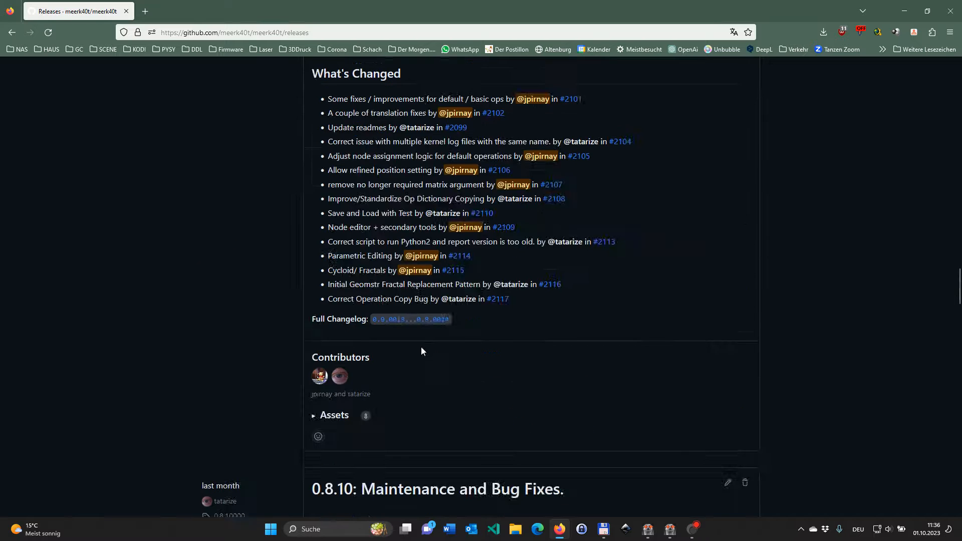
scroll(421, 351, "down", 4)
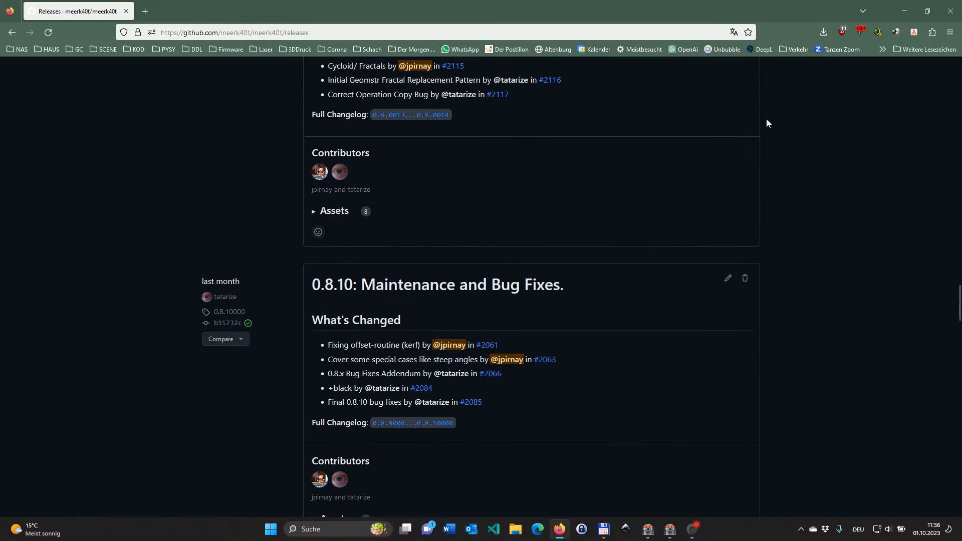
left_click(907, 16)
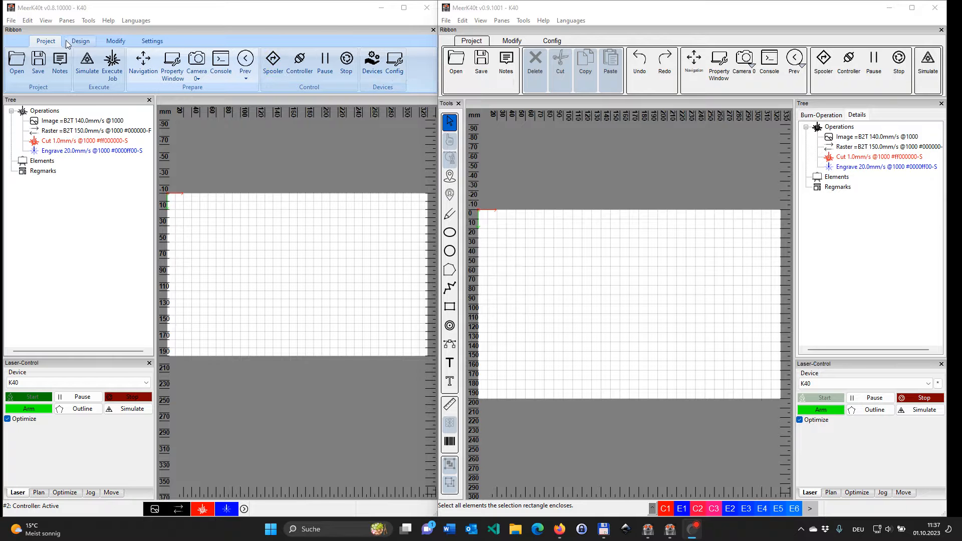
Step: Examine the Project, Design, Modify and Settings tool sets in the v0.8.10000 ribbon, ending on Project
left_click(80, 41)
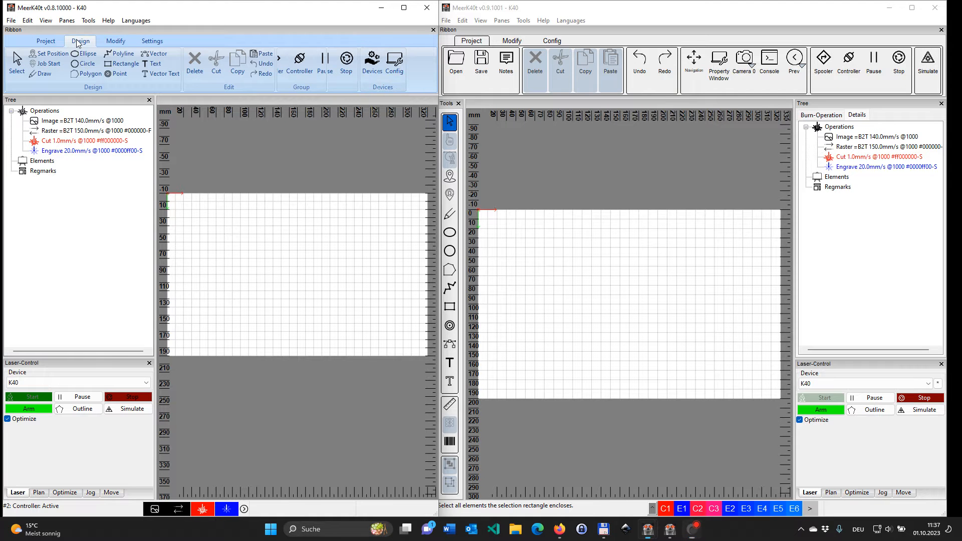
left_click(116, 41)
left_click(145, 42)
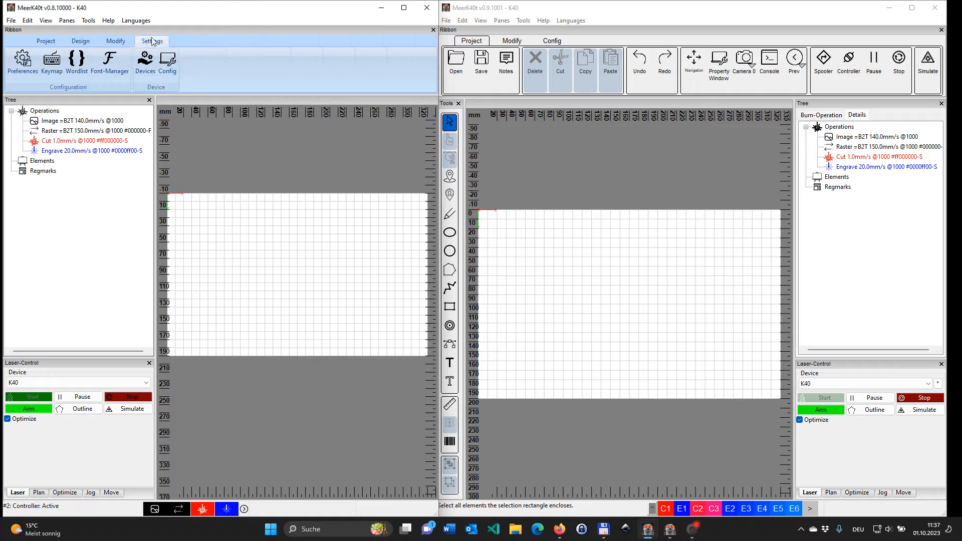
left_click(54, 42)
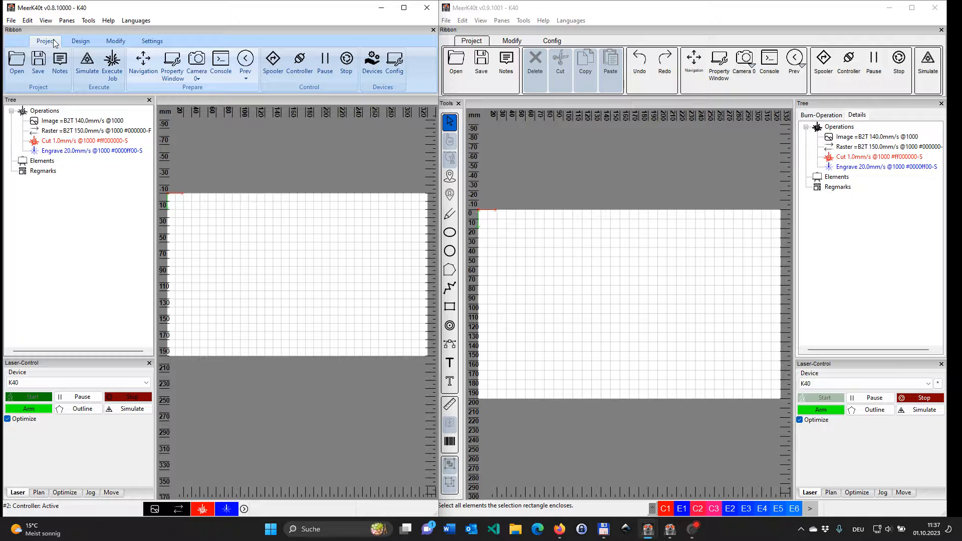
left_click(78, 42)
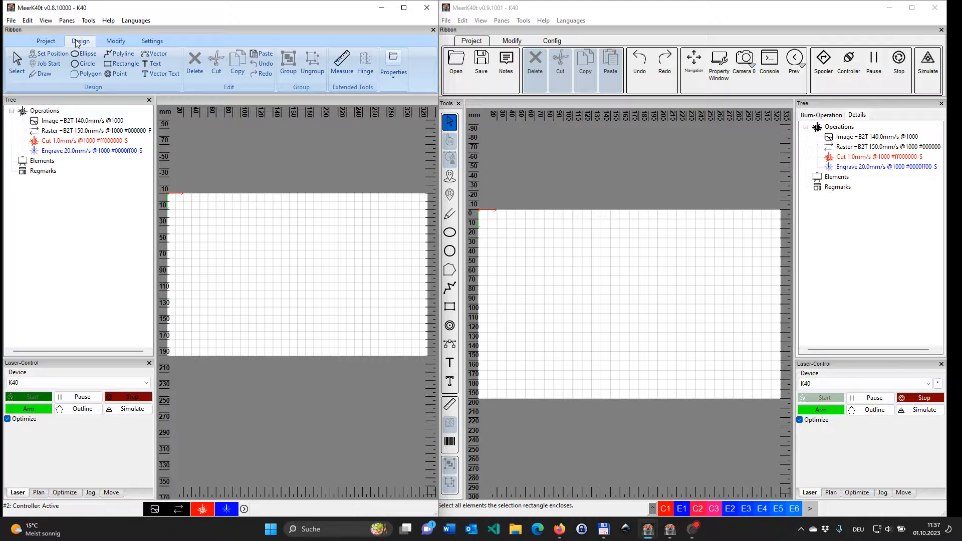
left_click(44, 42)
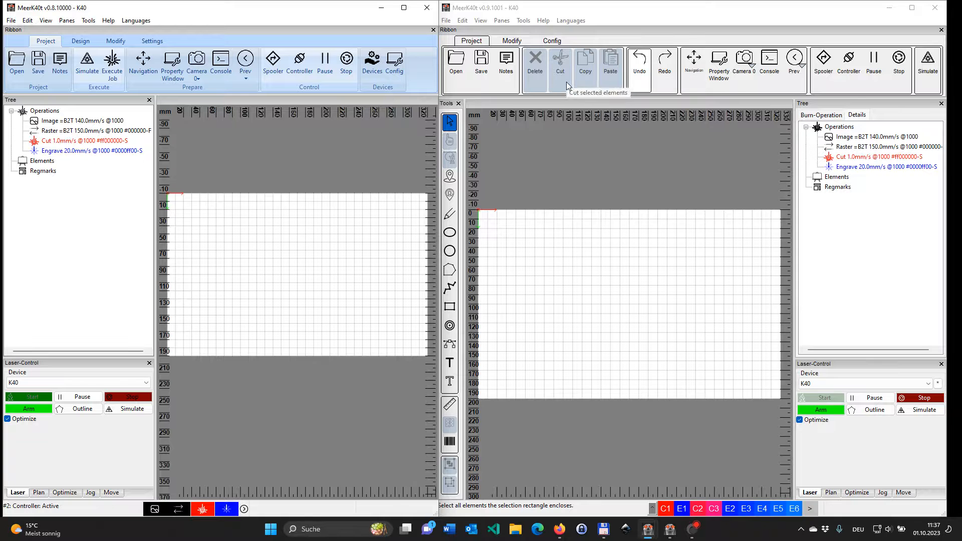
Step: Compare the Modify and Config tool sets of the v0.9.1001 ribbon with their v0.8.10000 counterparts, ending on the newer version's Project tools
left_click(510, 41)
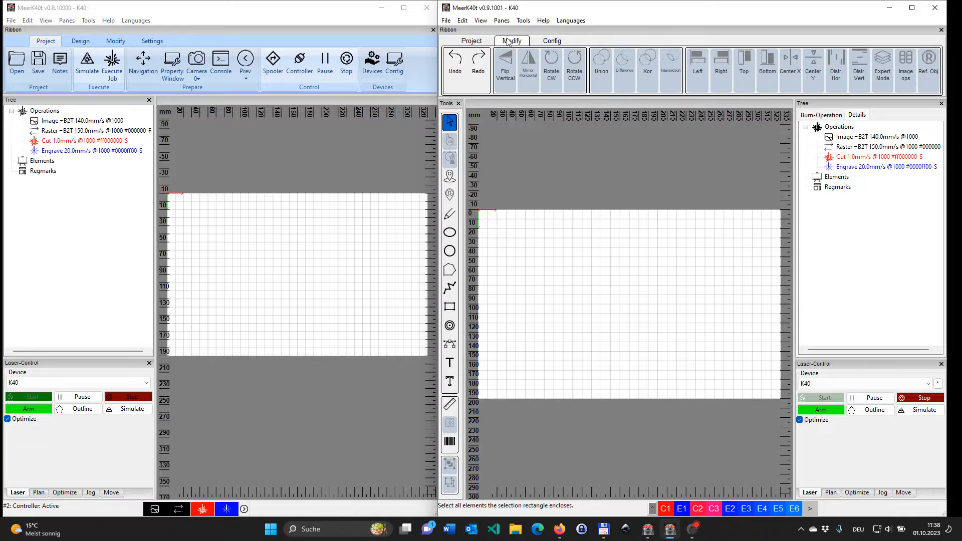
left_click(558, 42)
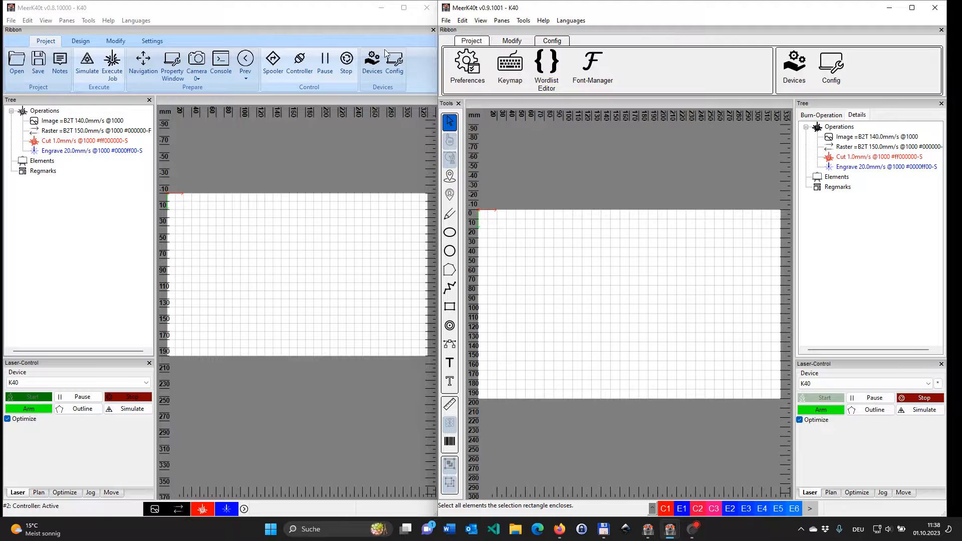
left_click(81, 42)
left_click(116, 43)
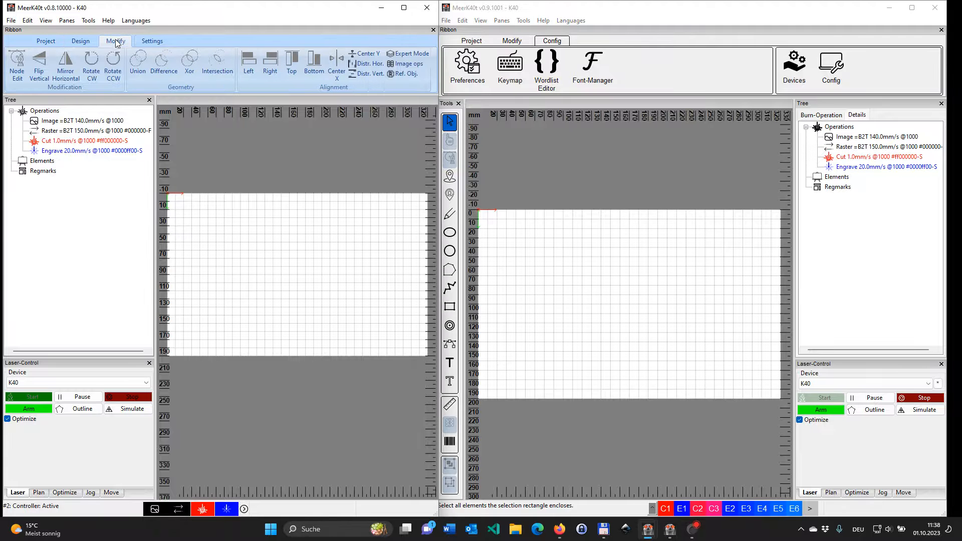
left_click(140, 43)
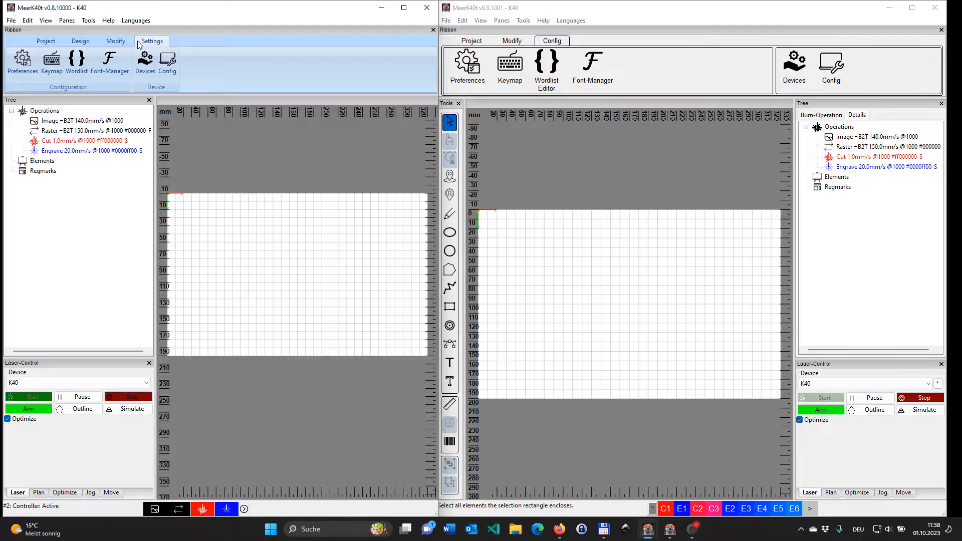
left_click(464, 45)
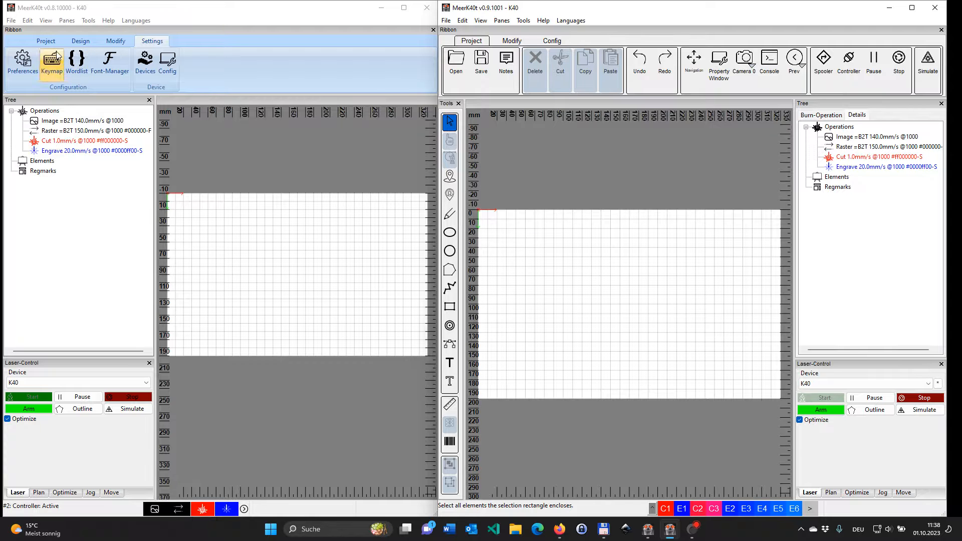
Step: Shrink the v0.8.10000 ribbon until its Design and Project tools collapse into groups, and inspect the collapsed Prepare group
left_click(80, 42)
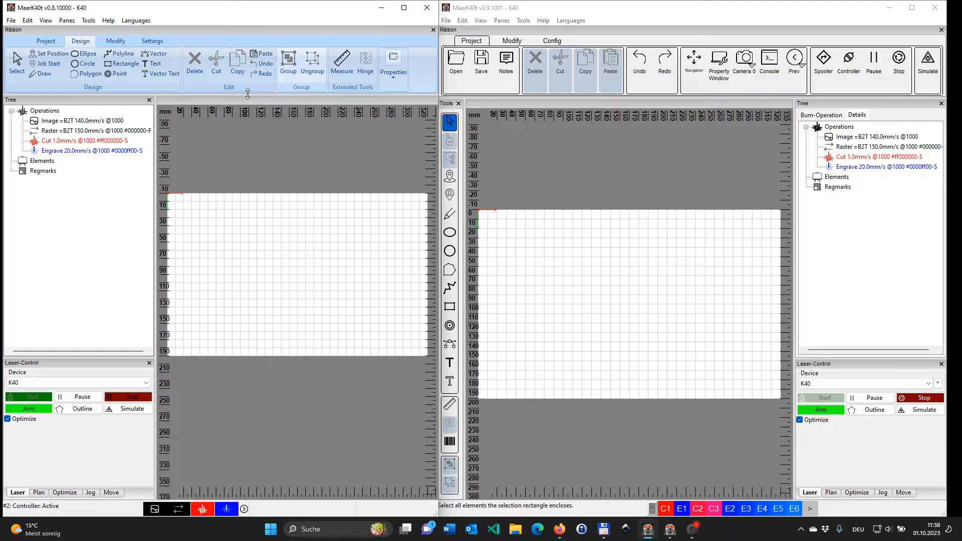
left_click_drag(248, 94, 253, 84)
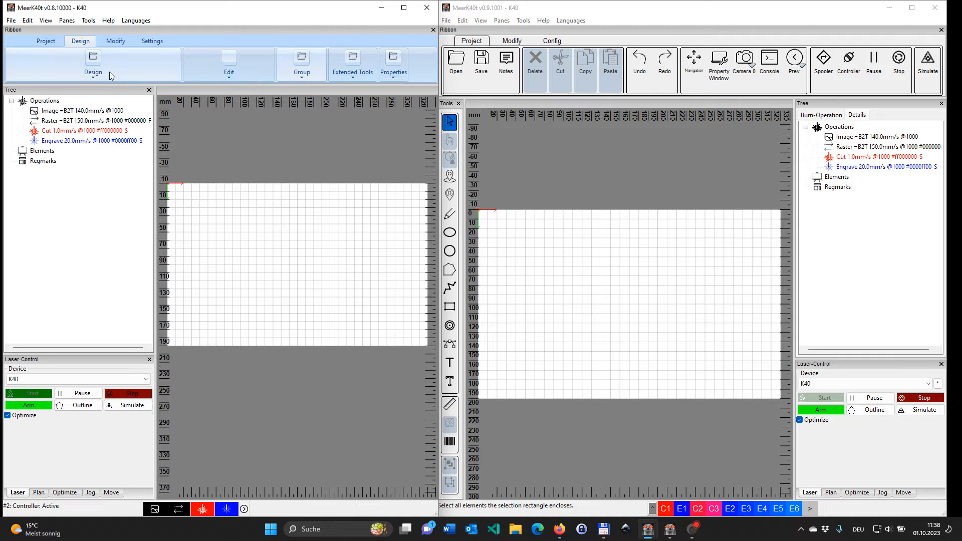
left_click(45, 41)
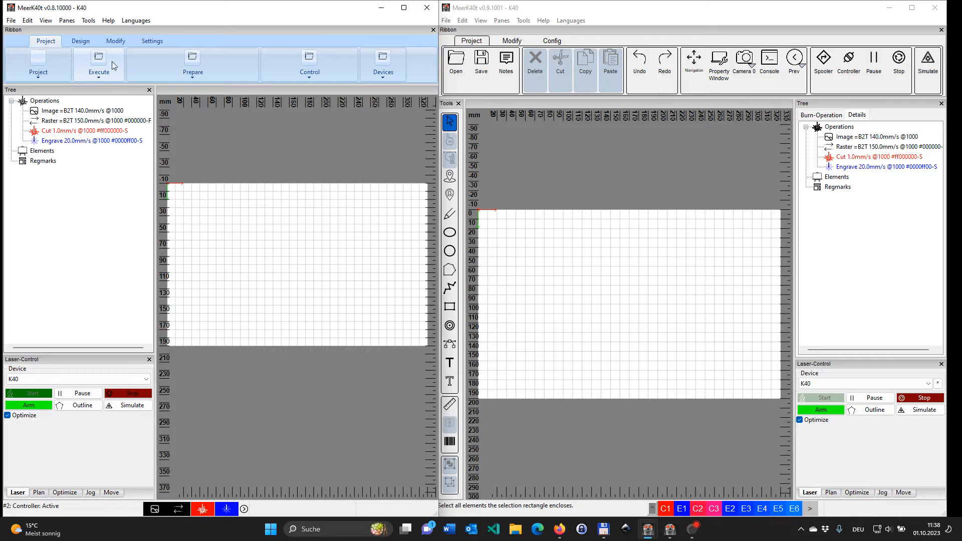
left_click(190, 79)
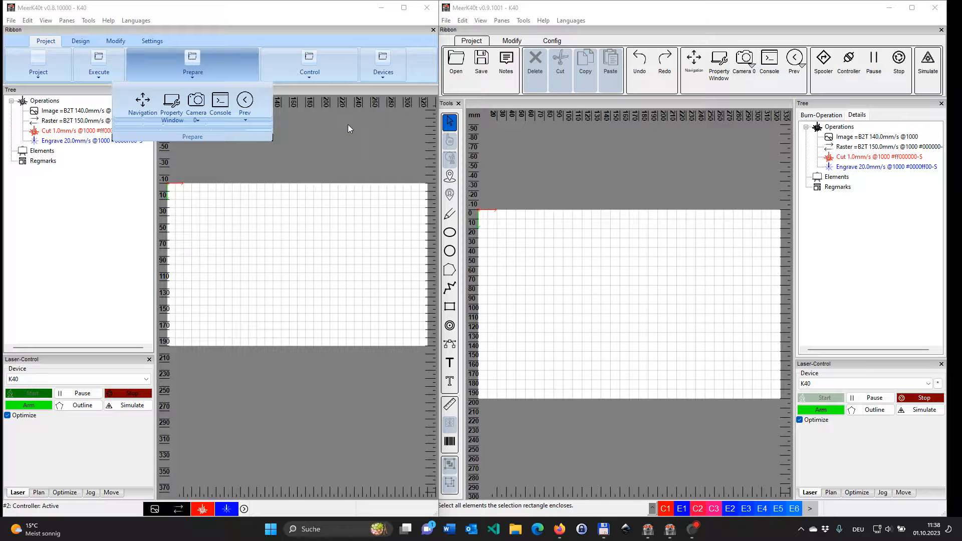
left_click(323, 120)
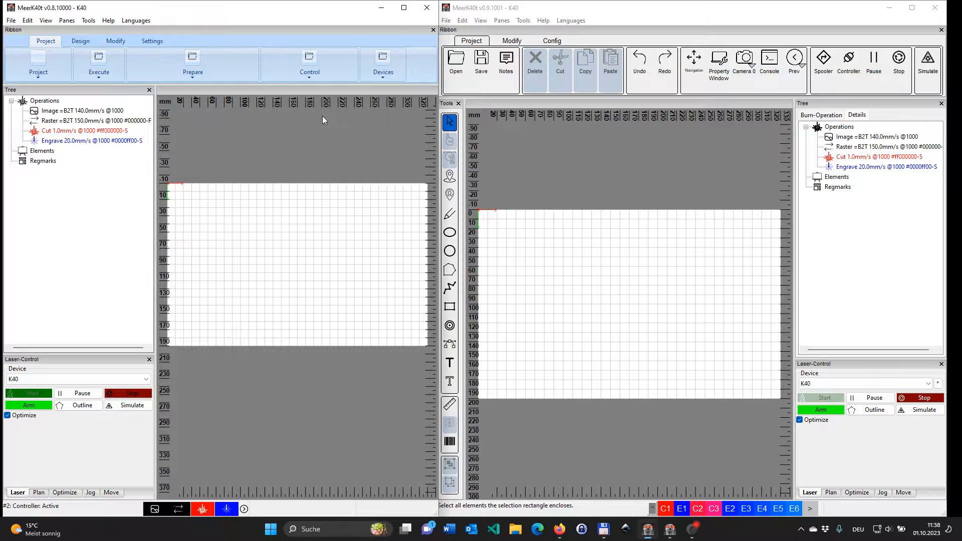
Step: Shrink the v0.9.1001 ribbon to small unlabelled icons and enlarge it back to labelled ones
left_click_drag(503, 97, 502, 71)
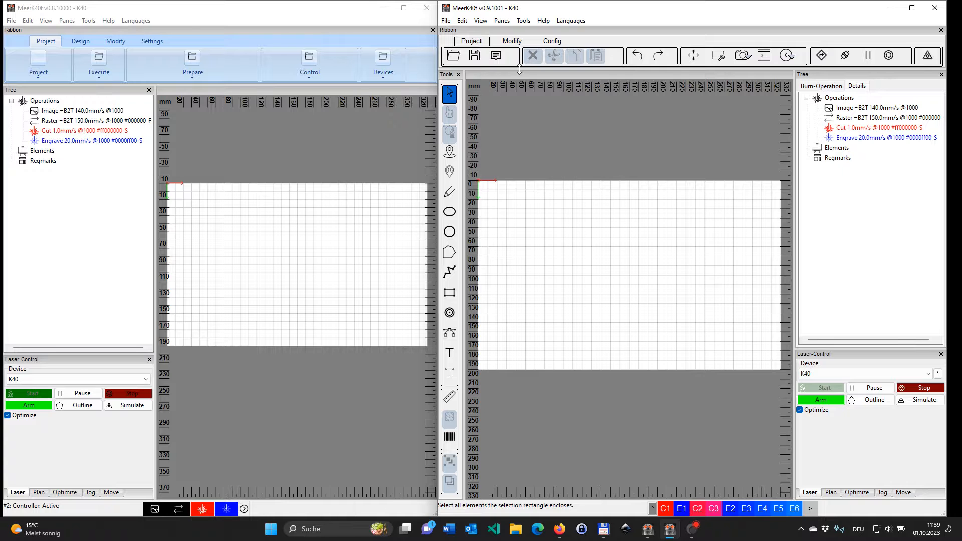
left_click_drag(519, 69, 518, 93)
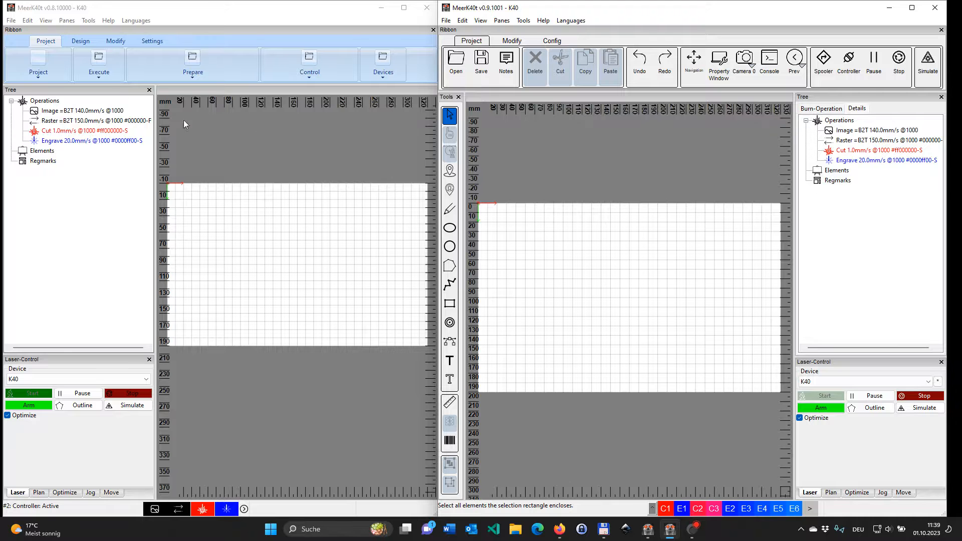
Step: Enlarge the v0.8.10000 ribbon to full height and examine its Design and Modify tool sets
left_click_drag(134, 88, 134, 98)
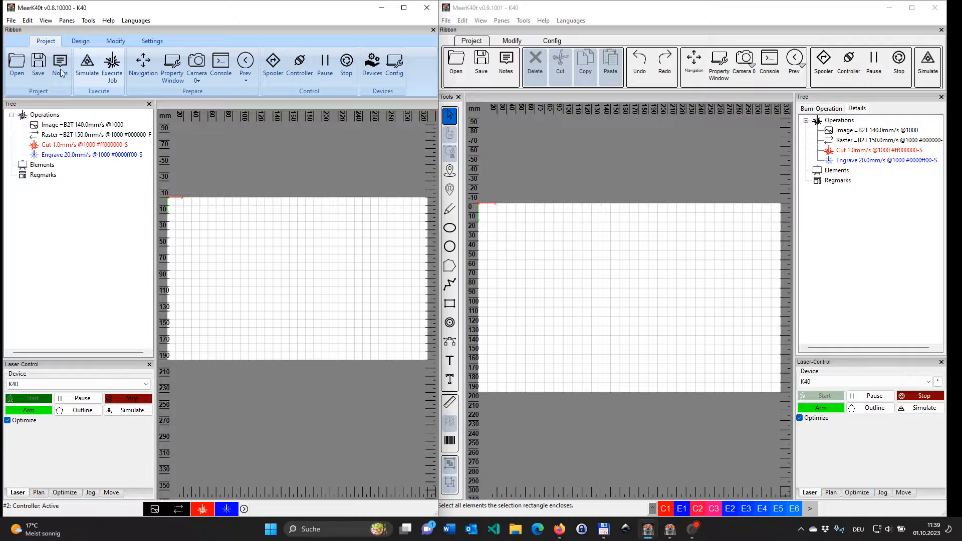
left_click(79, 42)
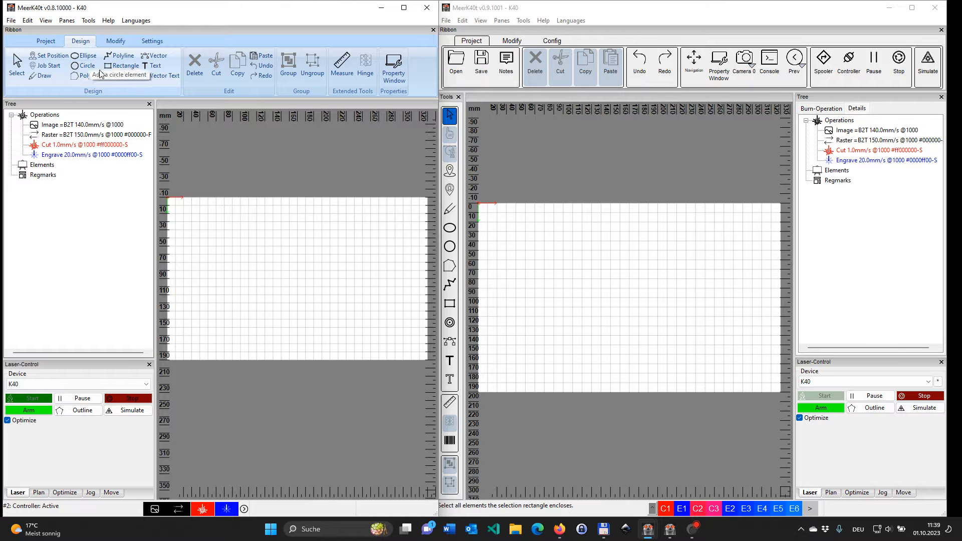
left_click(115, 42)
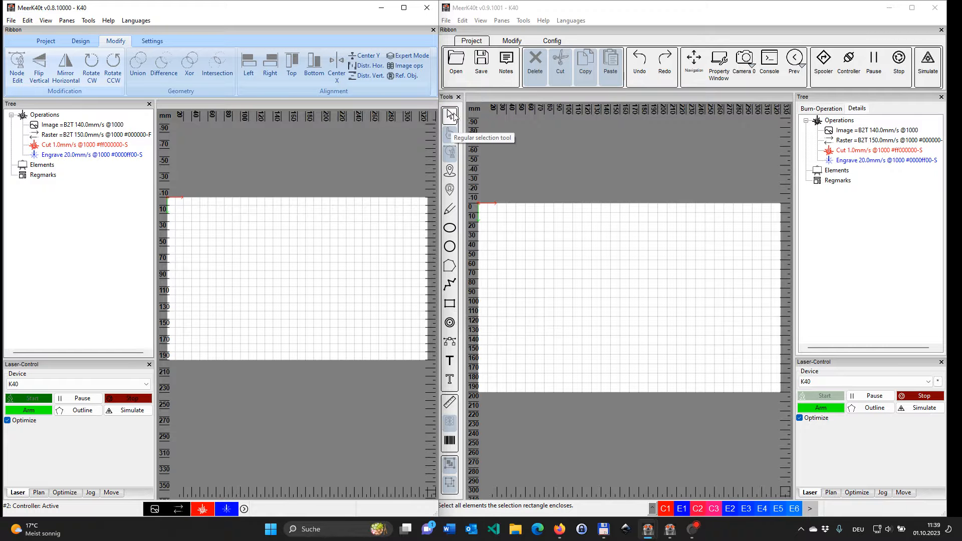
Step: In v0.9.1001, draw an ellipse about 84 by 38 mm and a circle about 63 mm in diameter beside it
left_click(449, 228)
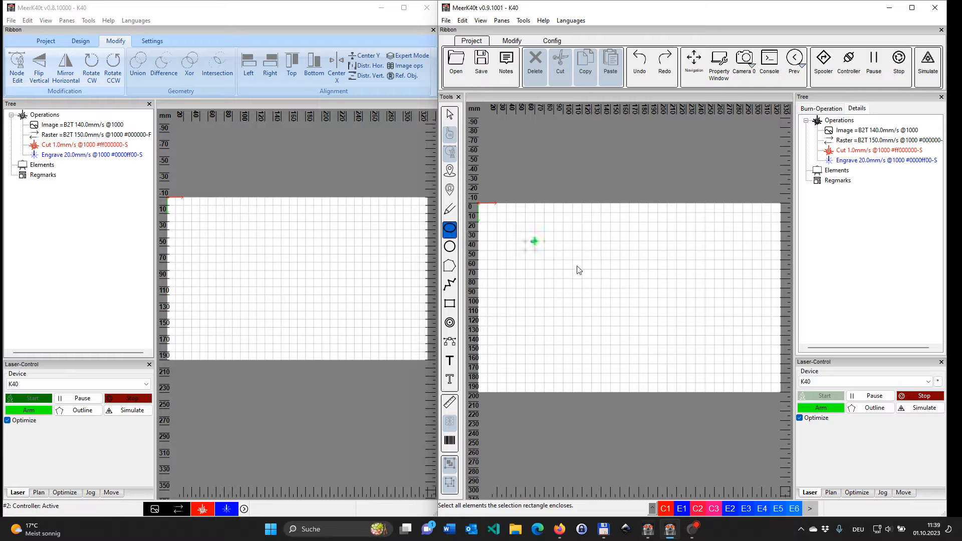
left_click_drag(530, 242, 610, 279)
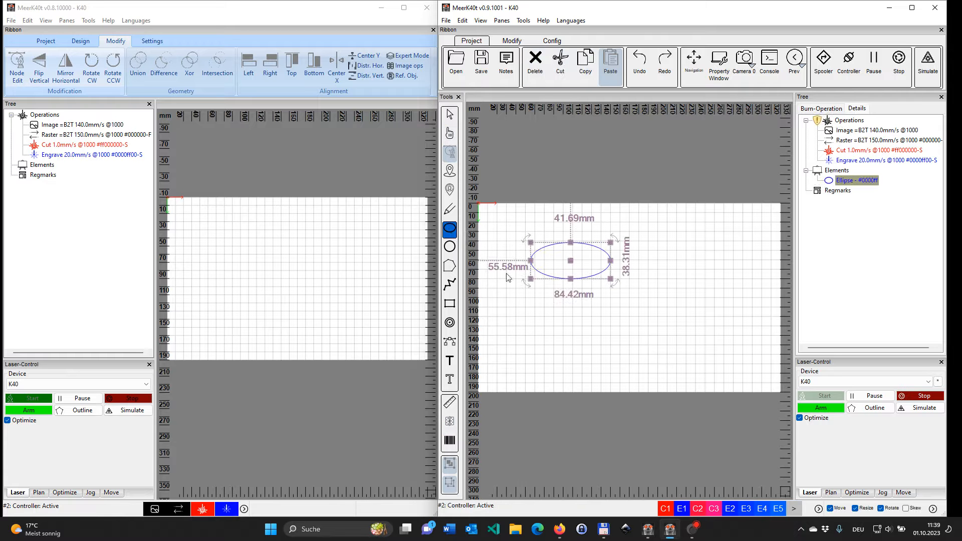
left_click(449, 247)
left_click_drag(701, 261, 725, 278)
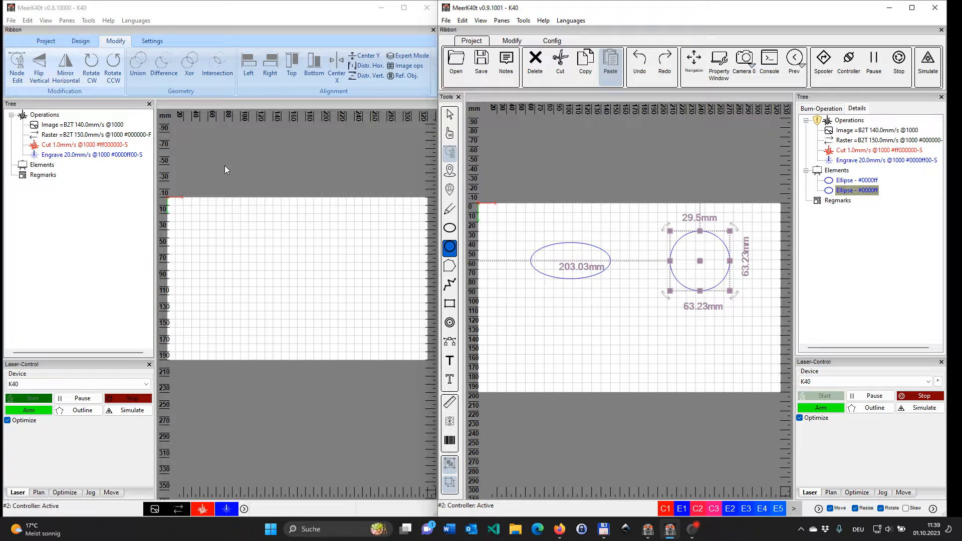
Step: Draw an open six-point zigzag polyline about 70 by 50 mm below the ellipse in v0.9.1001
left_click(94, 44)
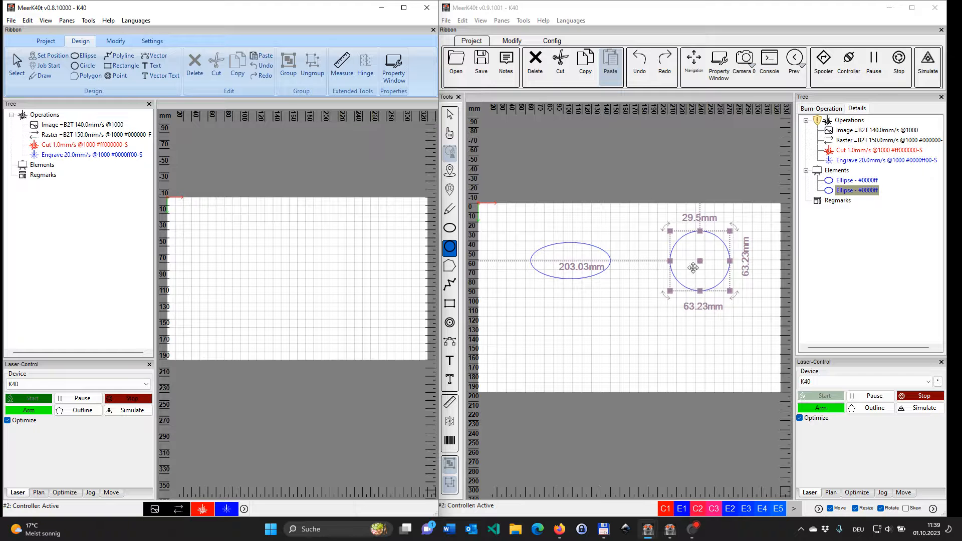
left_click(450, 285)
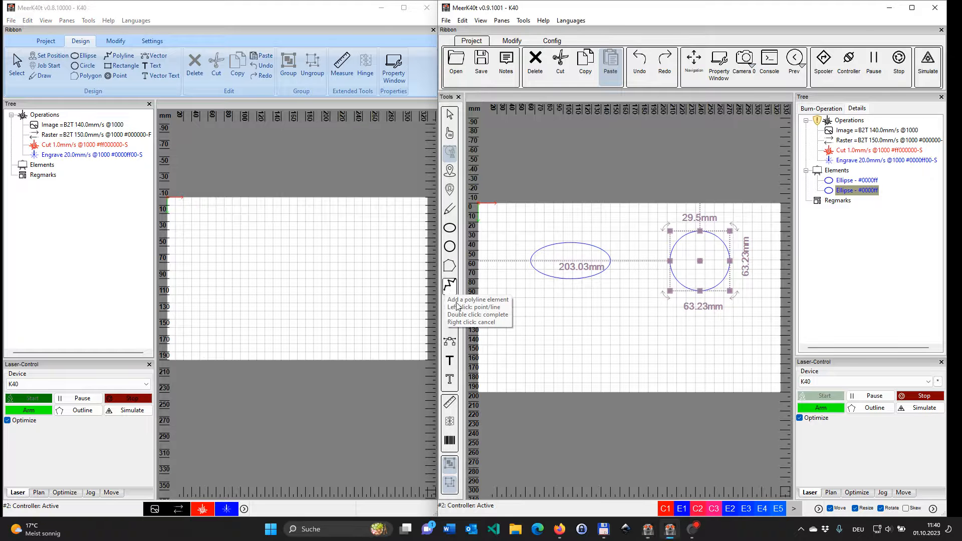
left_click(516, 355)
left_click(535, 316)
left_click(549, 353)
left_click(565, 316)
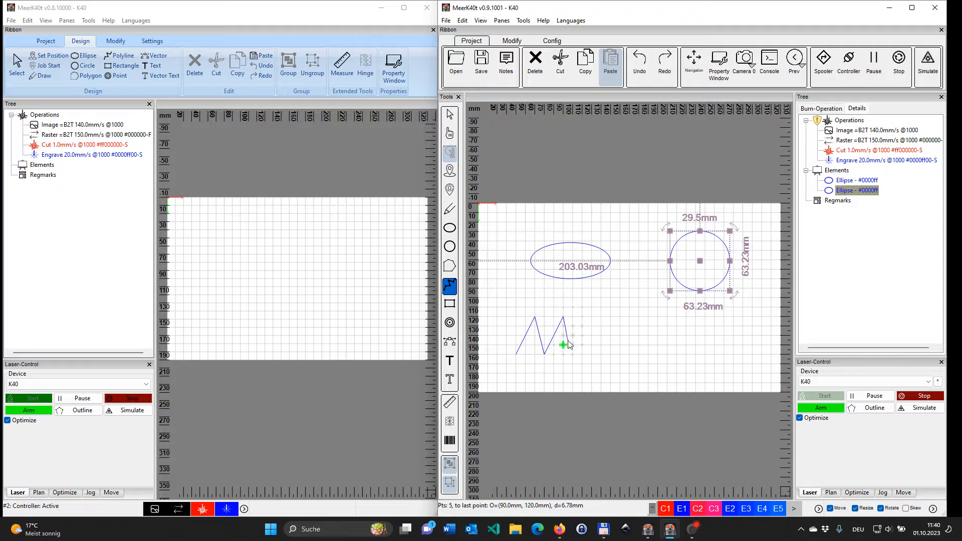
left_click(564, 344)
double_click(582, 308)
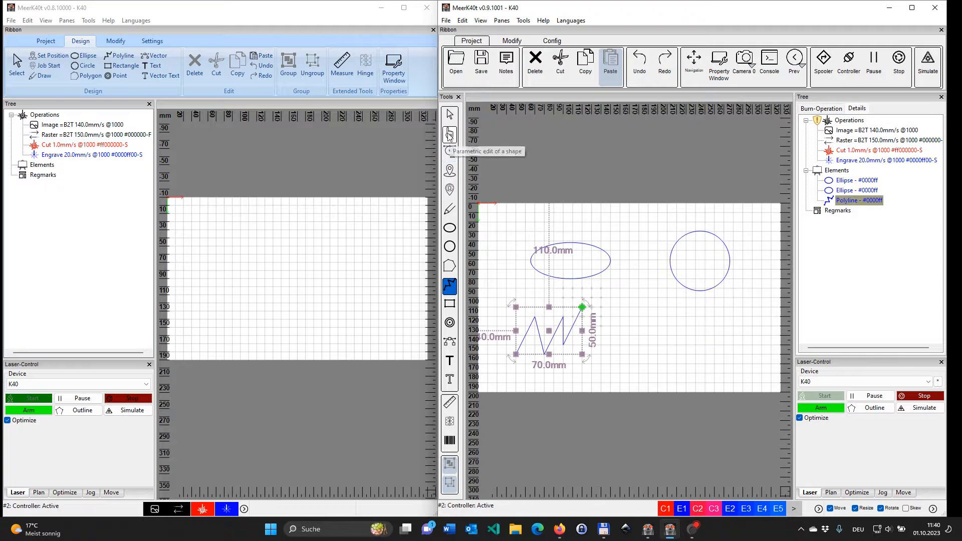
Step: Edit the zigzag polyline's nodes by appending a point at its end and deleting the former end point
left_click(450, 154)
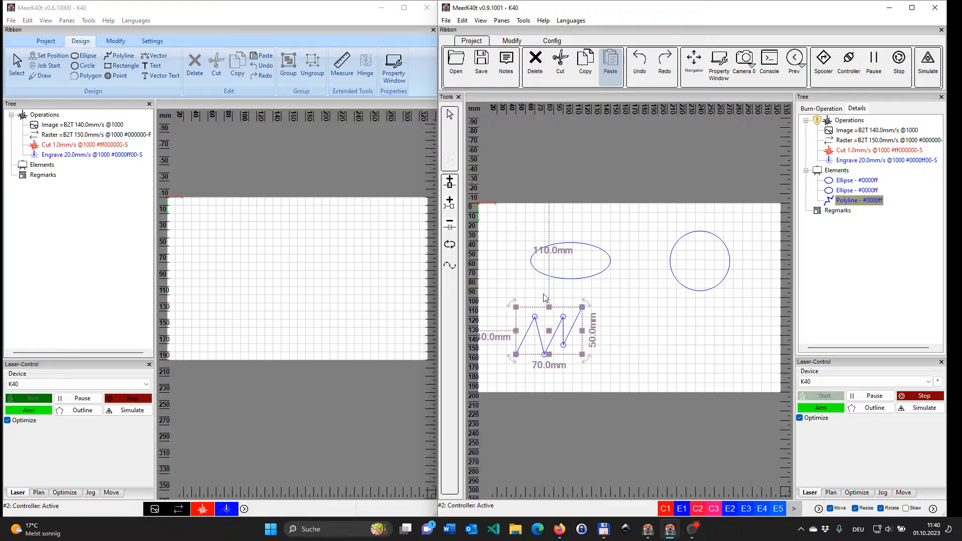
left_click(536, 318)
left_click(450, 153)
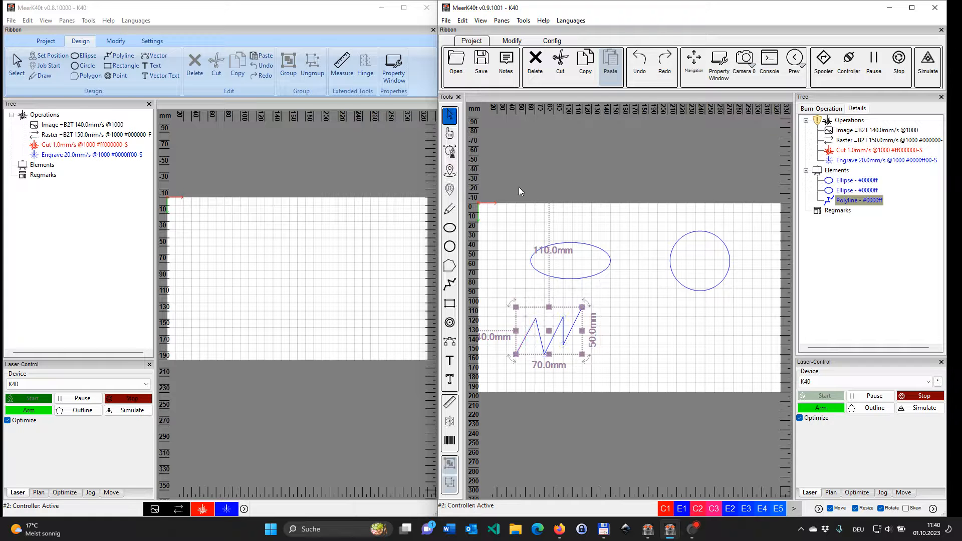
left_click(451, 152)
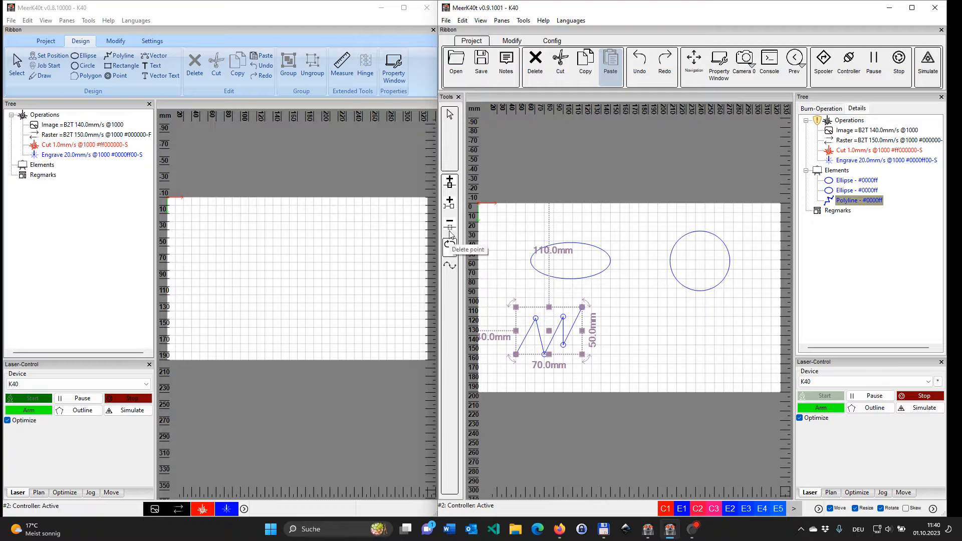
left_click(451, 209)
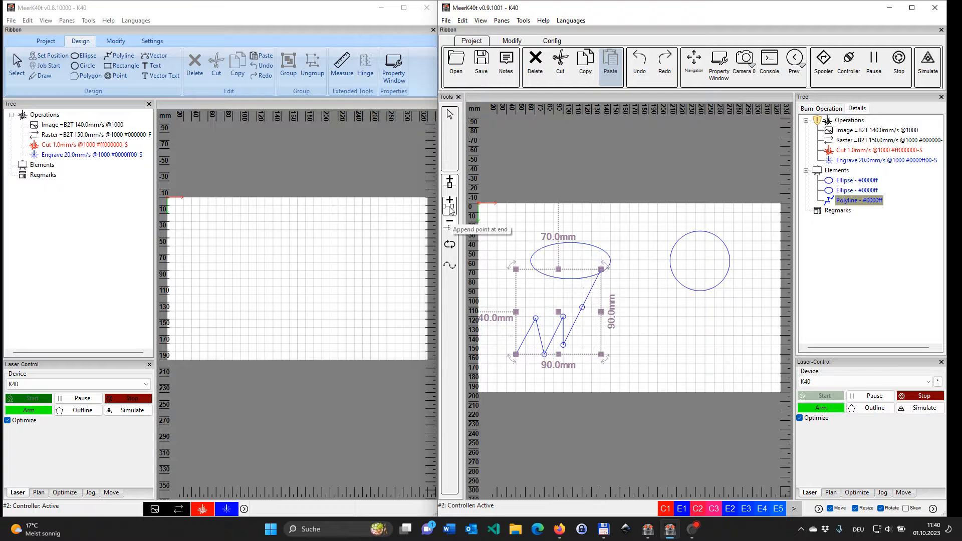
left_click(582, 307)
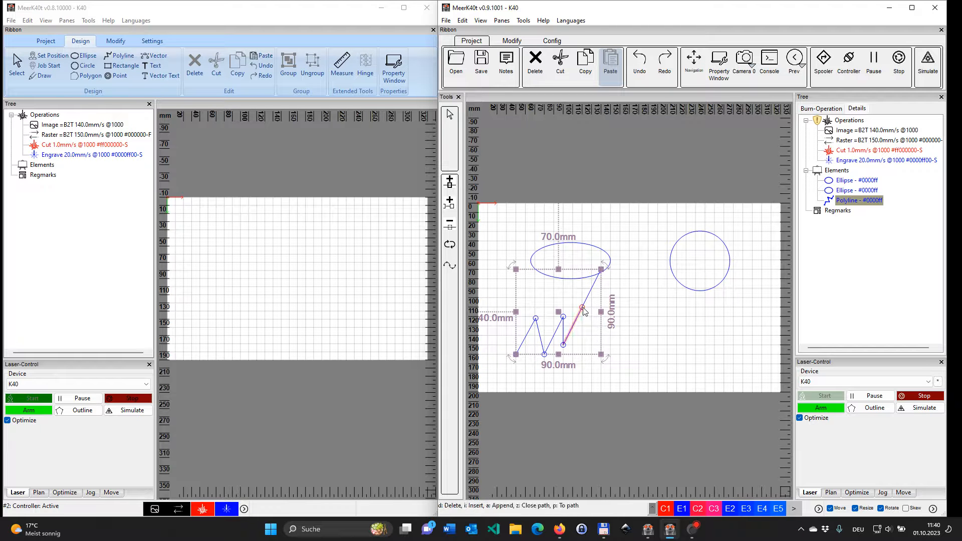
left_click(452, 233)
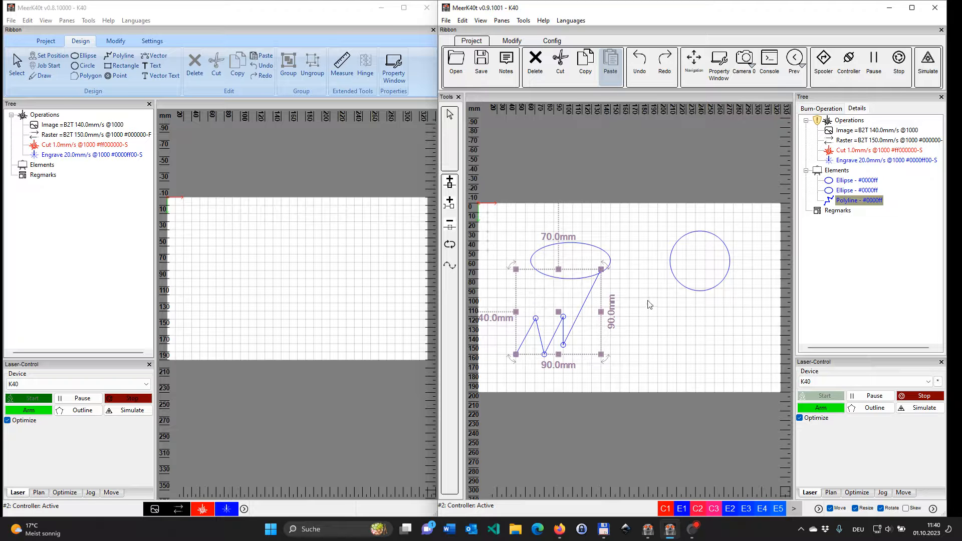
left_click(455, 155)
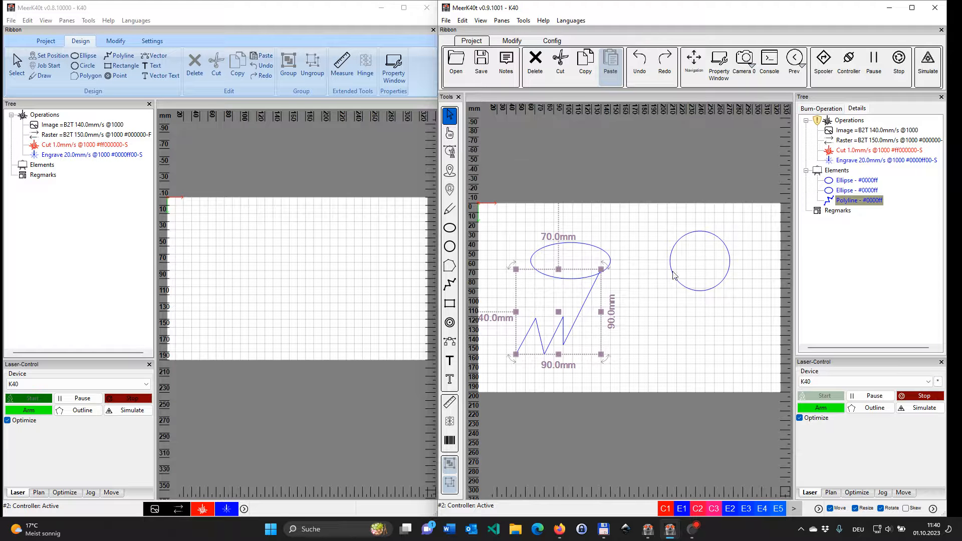
Step: Resize the circle to about 64 mm in diameter and shift its centre using parametric editing
left_click(697, 264)
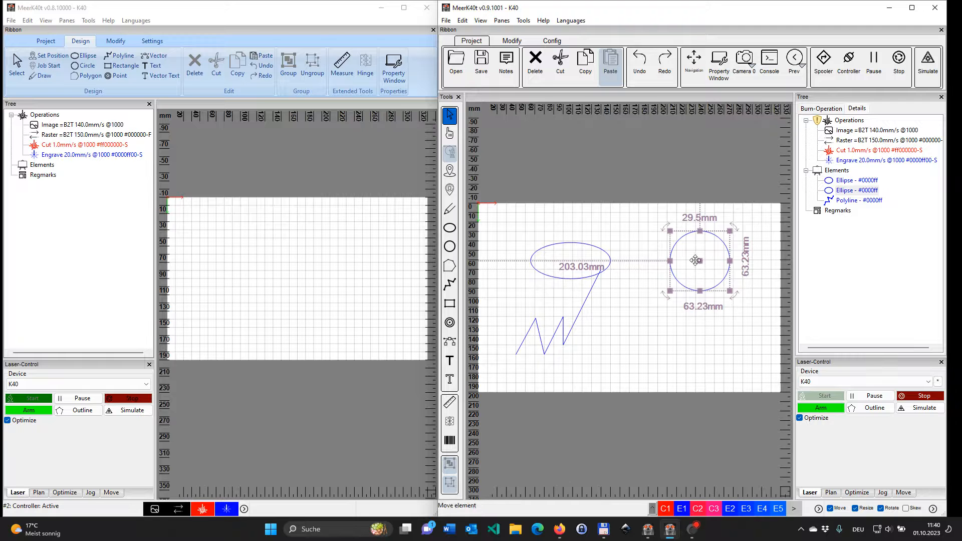
left_click(451, 135)
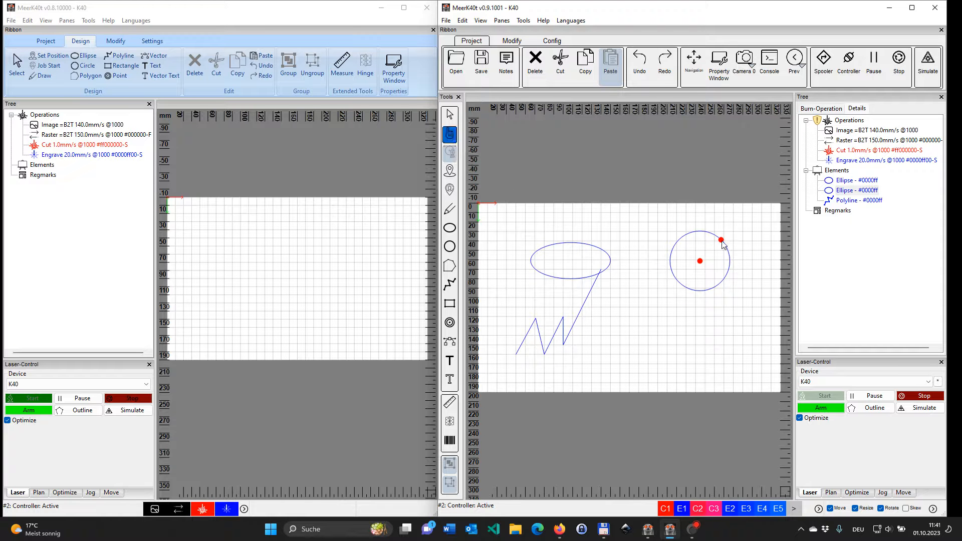
left_click_drag(722, 240, 691, 270)
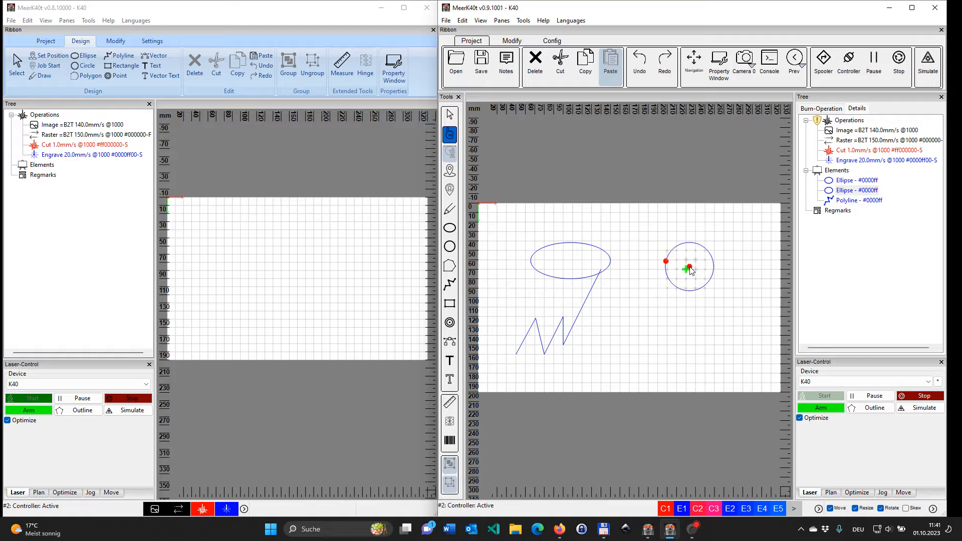
mouse_move(691, 270)
left_mouse_down()
mouse_move(677, 329)
mouse_move(674, 301)
mouse_move(693, 279)
left_mouse_up()
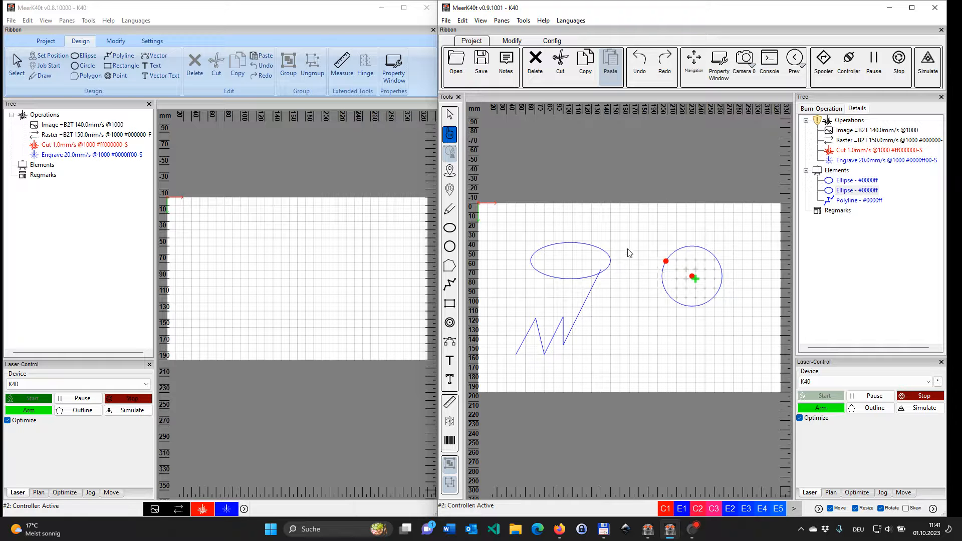
left_click(449, 115)
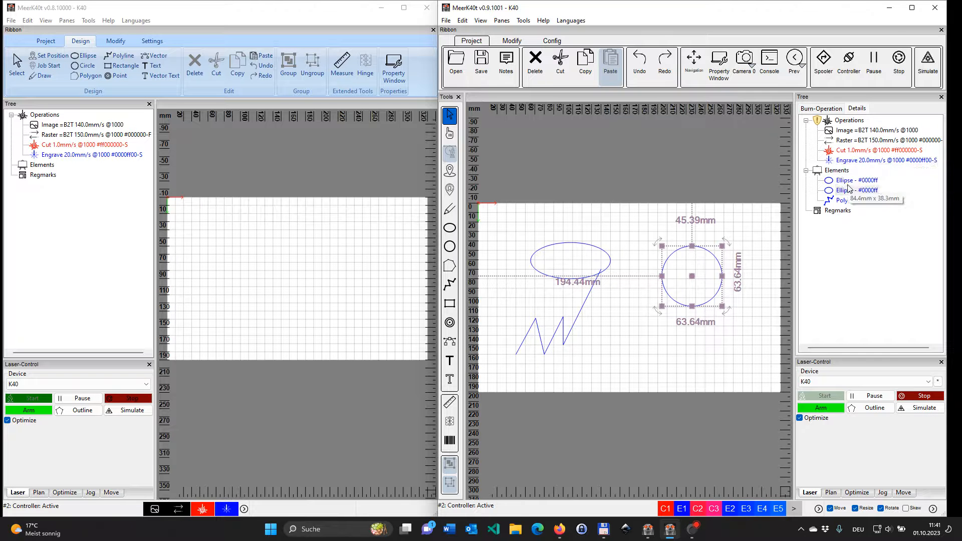
Step: Assign the circle to the Cut 1.0mm/s operation and apply C1 so it takes the red cut color
left_click(847, 191)
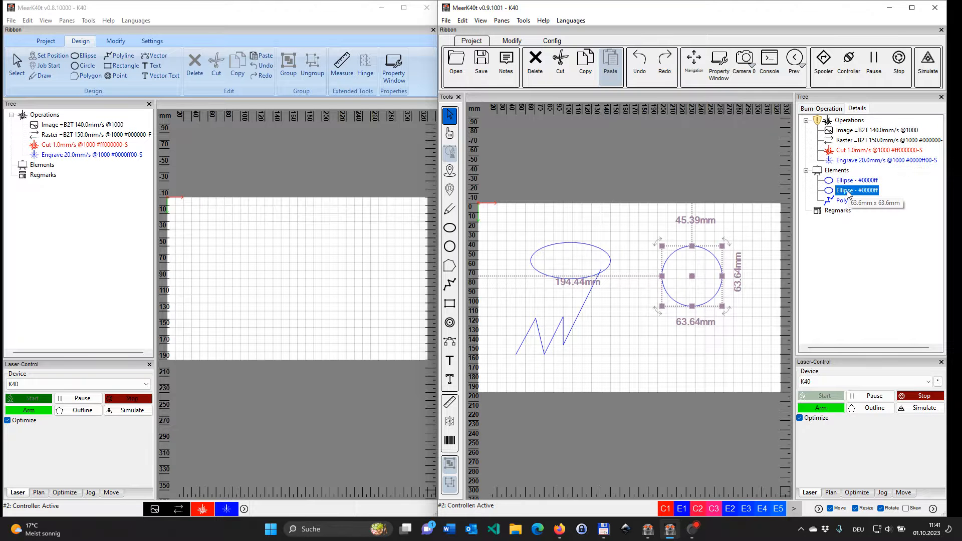
left_click_drag(847, 191, 852, 151)
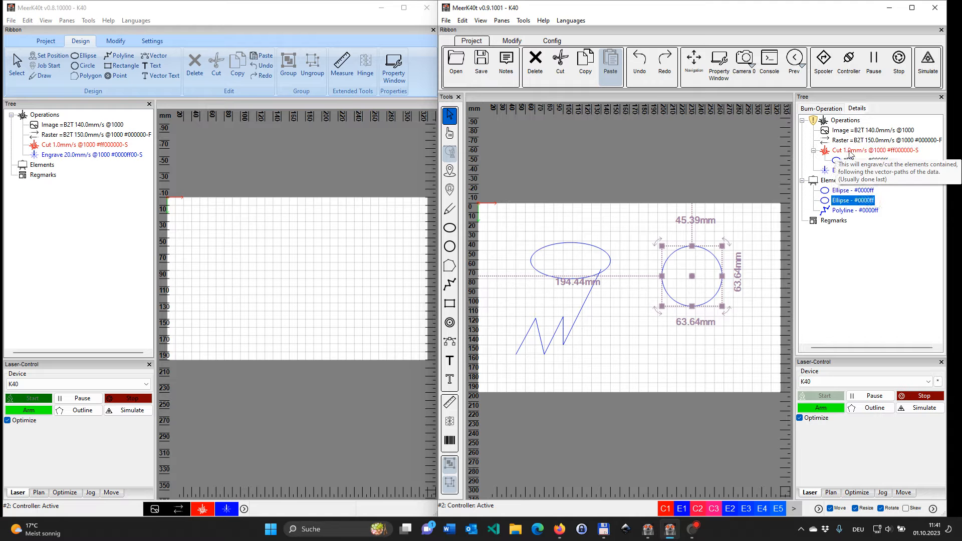
left_click(838, 161)
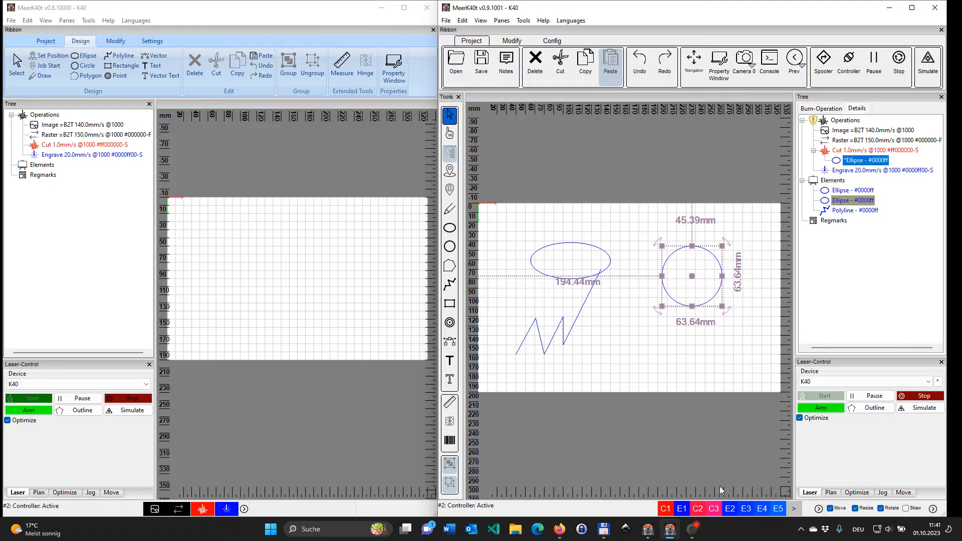
left_click(666, 509)
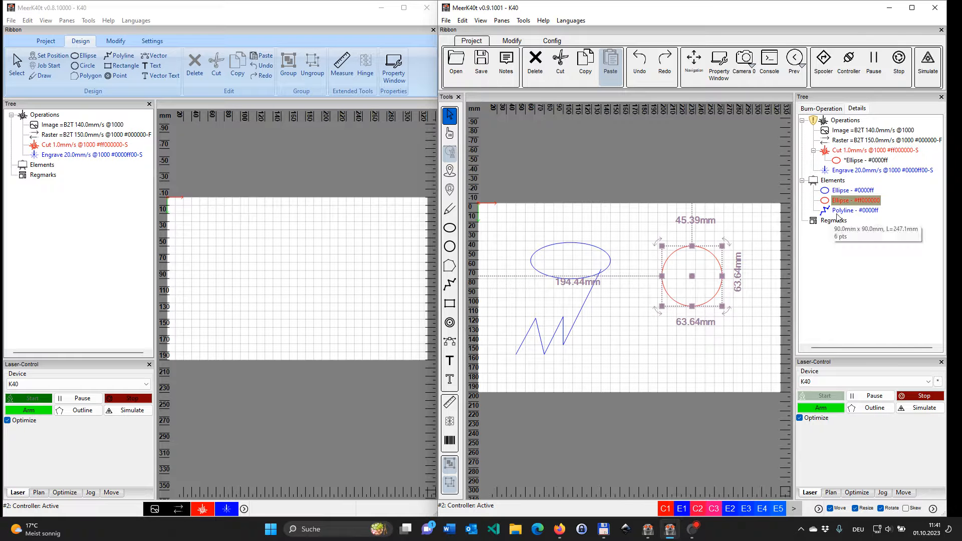
left_click(626, 333)
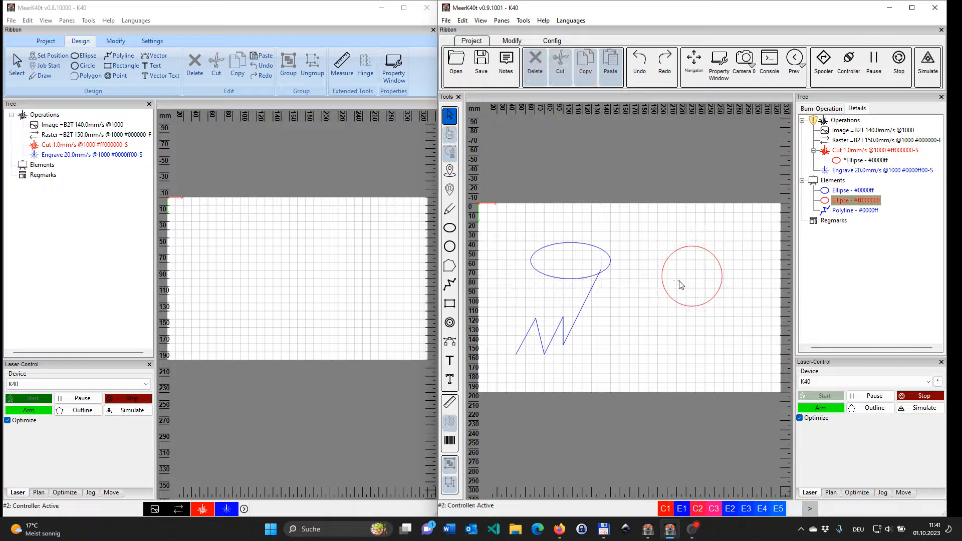
Step: Select the circle and the ellipse in turn, delete the zigzag polyline, and clear the selection
left_click(681, 284)
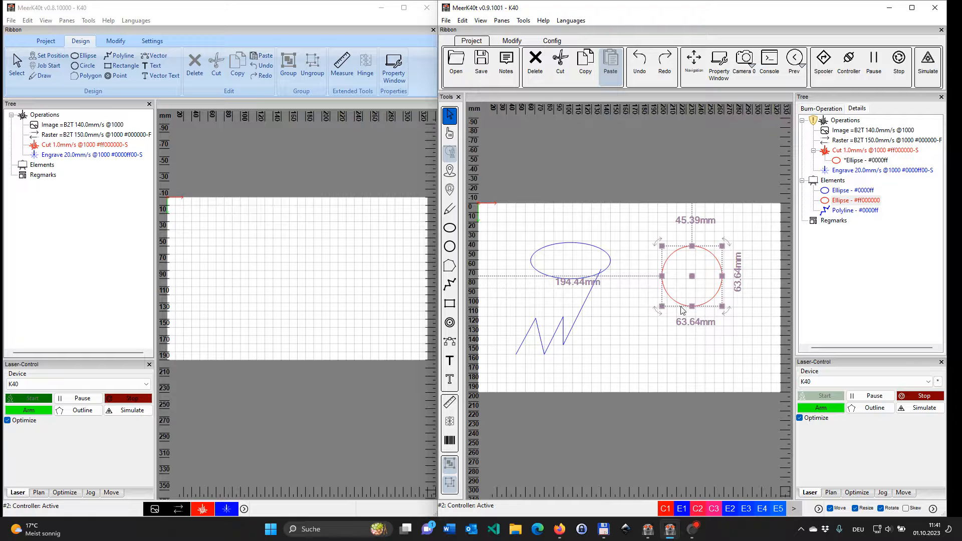
left_click(594, 259)
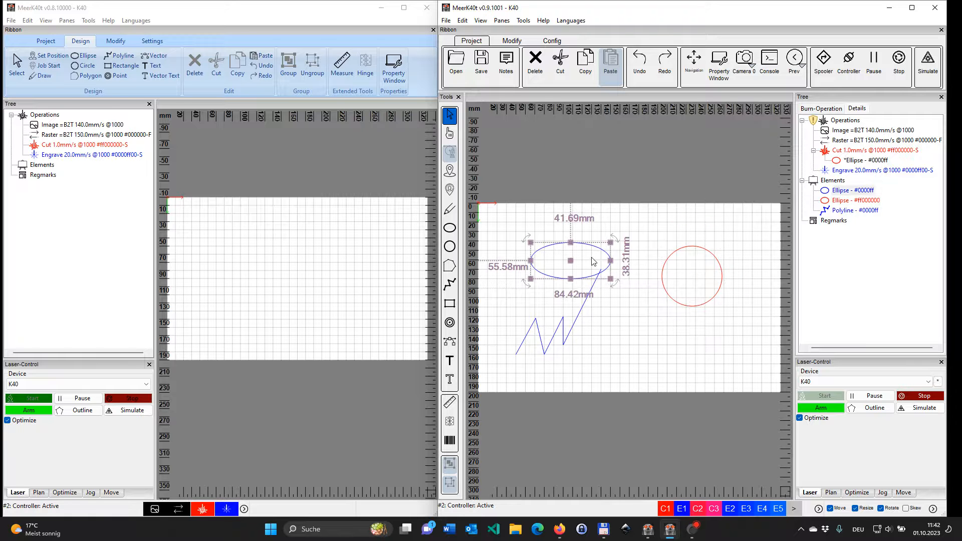
left_click(565, 342)
key("Delete")
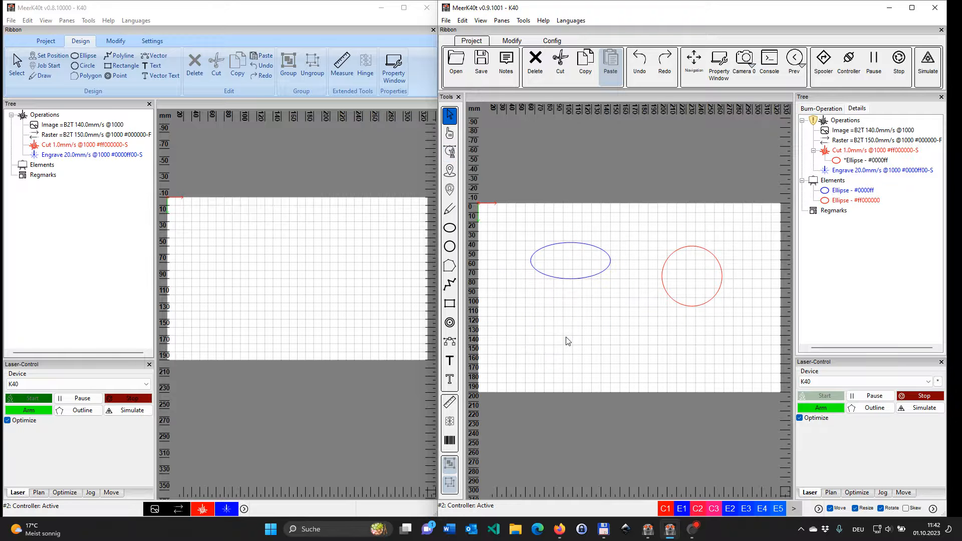
left_click(572, 271)
left_click(633, 323)
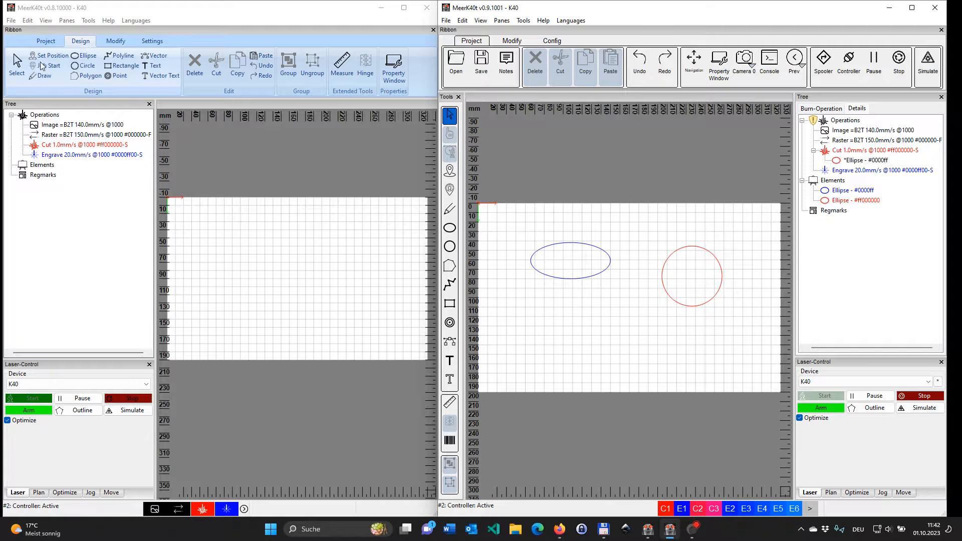
Step: Switch to v0.8.10000 and draw an ellipse about 76 by 34 mm with a circle about 65 mm in diameter beside it
left_click(84, 56)
left_click_drag(203, 242, 264, 271)
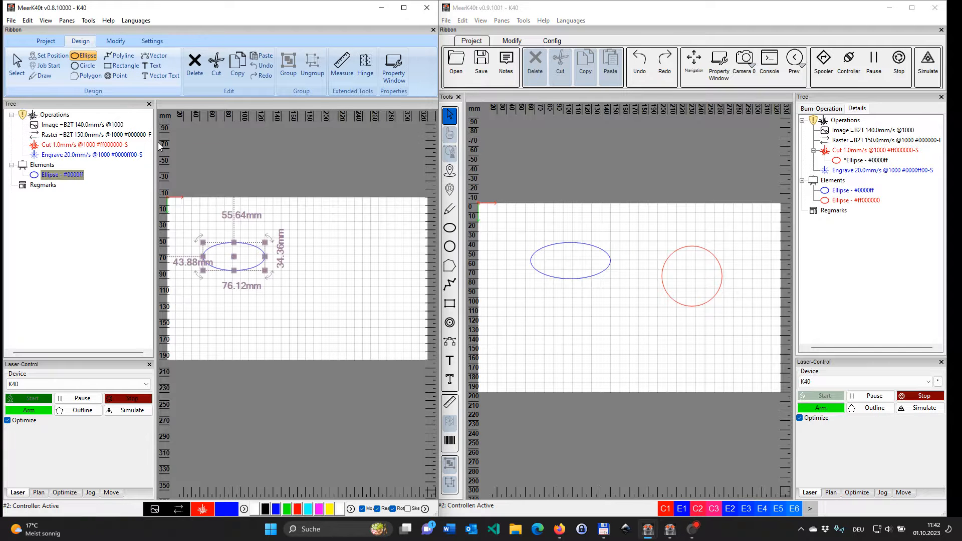
left_click(83, 66)
left_click_drag(309, 242, 362, 296)
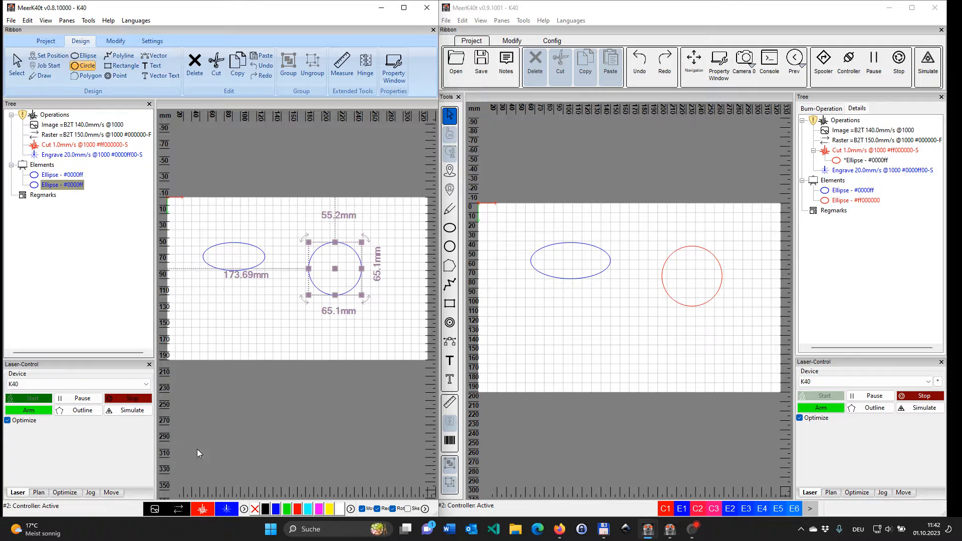
Step: Assign the new circle in v0.8.10000 to the Cut operation and select it in the element tree
left_click(203, 509)
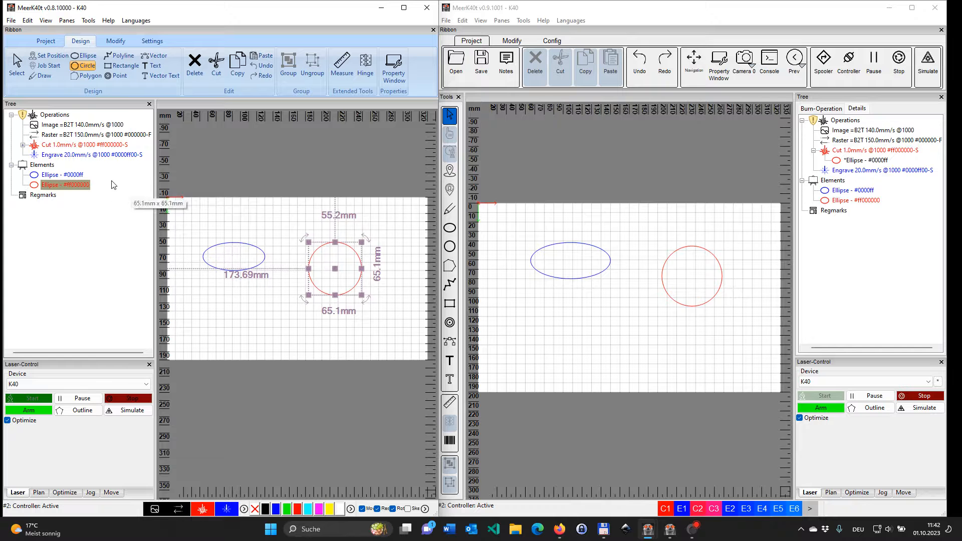
mouse_move(32, 117)
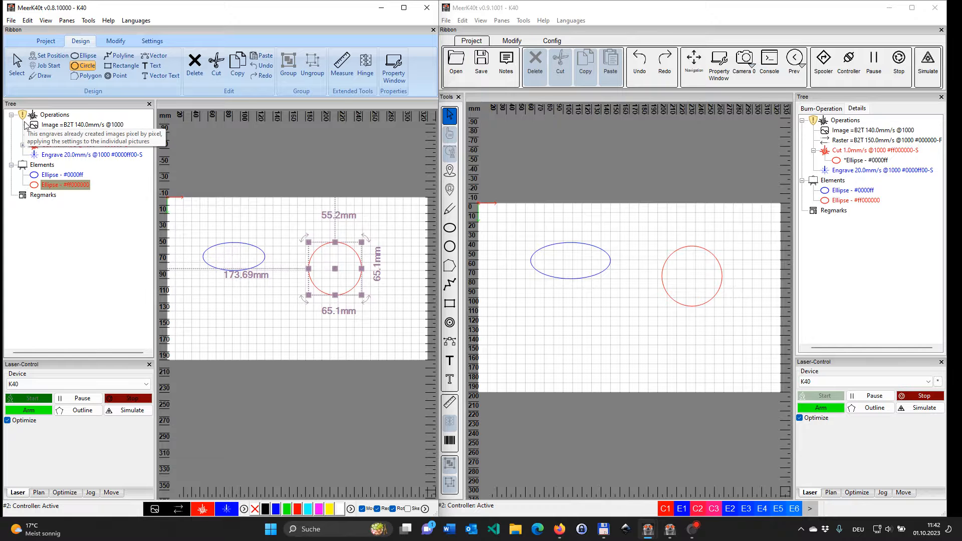
left_click(64, 183)
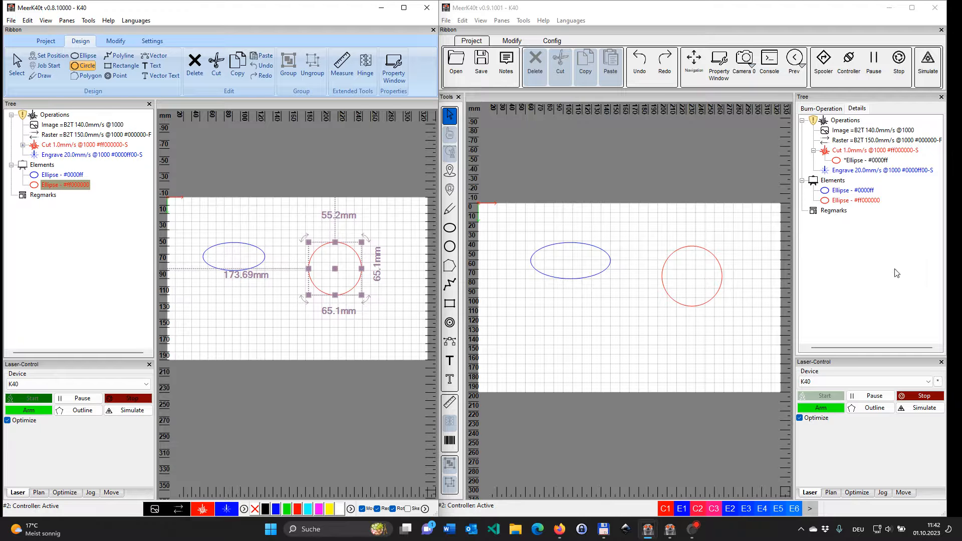
Step: In v0.9.1001, dock the Tree and Laser-Control panes left of the canvas and Tools right of it, and reset the panes to the default layout
left_click_drag(852, 98, 480, 109)
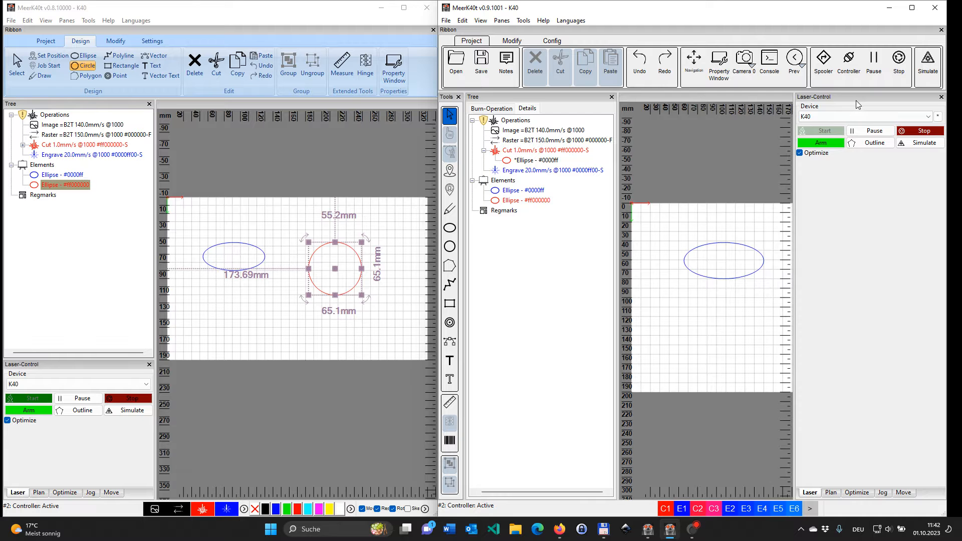
left_click_drag(858, 100, 526, 103)
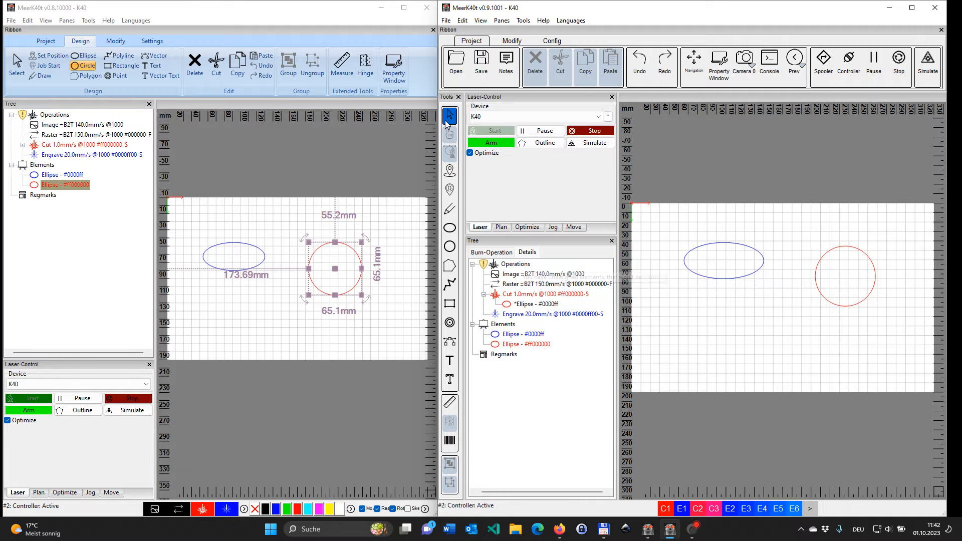
left_click_drag(448, 97, 928, 106)
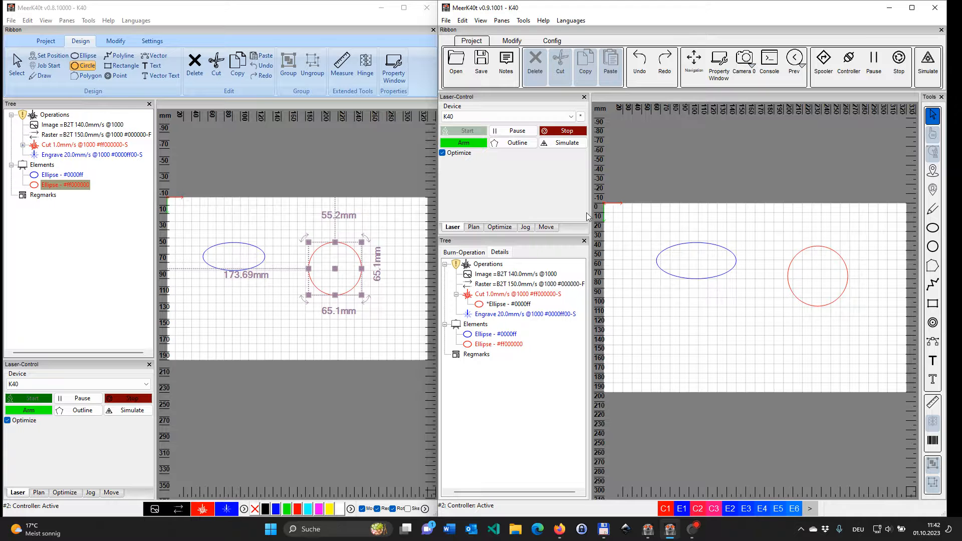
left_click(501, 20)
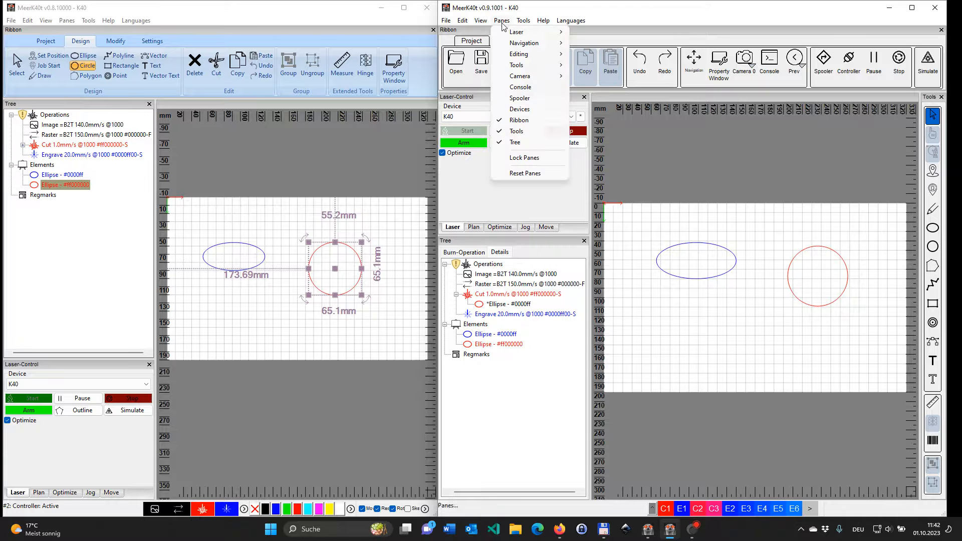
left_click(535, 174)
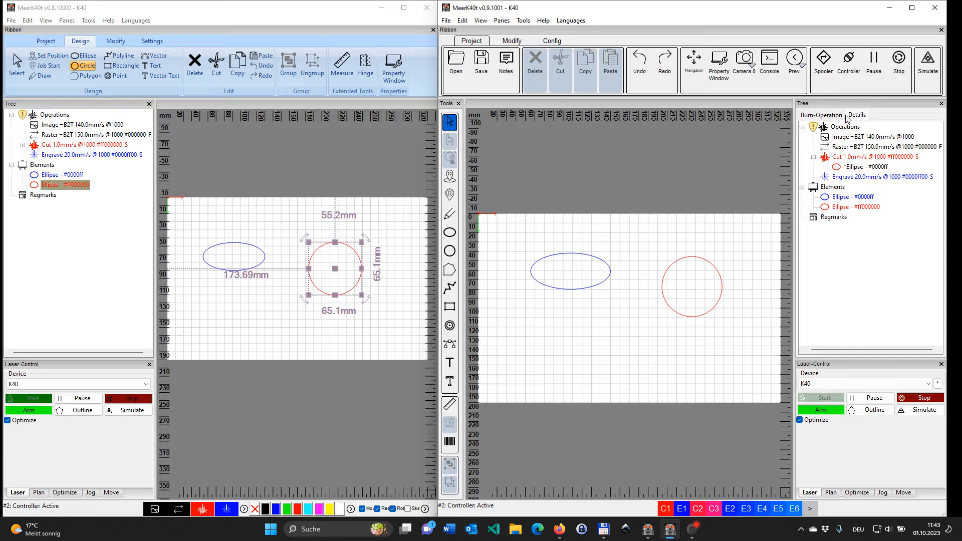
Step: Compare the Tree pane's Burn-Operation overview with its Details view in v0.9.1001
left_click(830, 116)
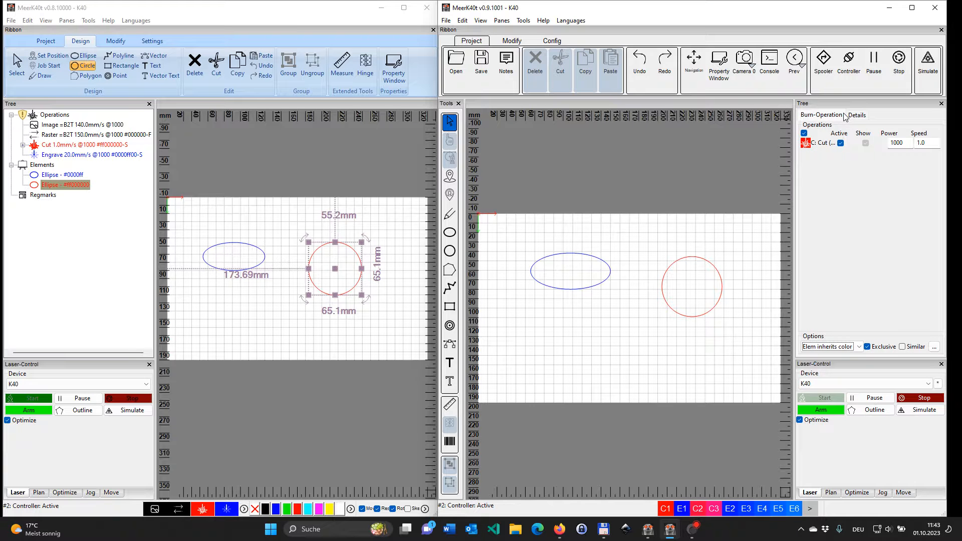
left_click(861, 116)
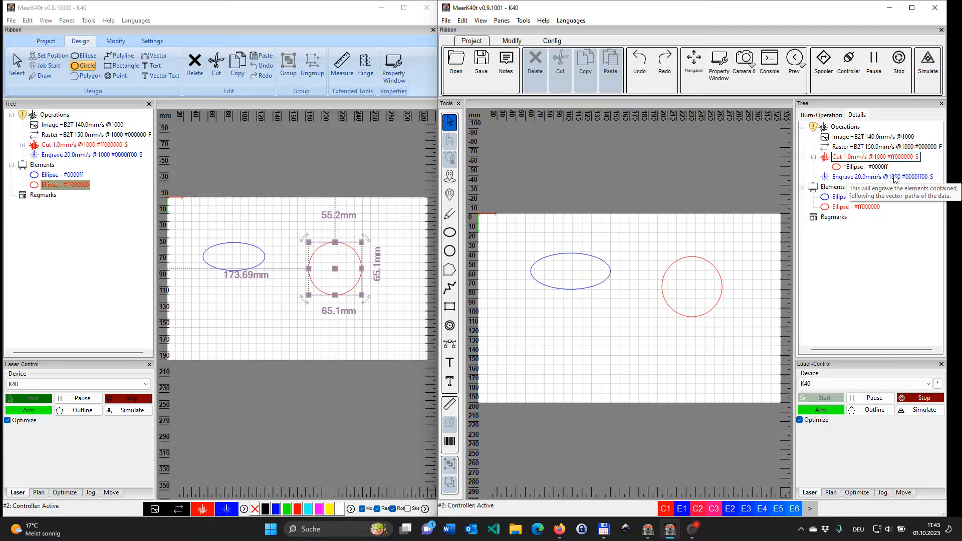
left_click(828, 116)
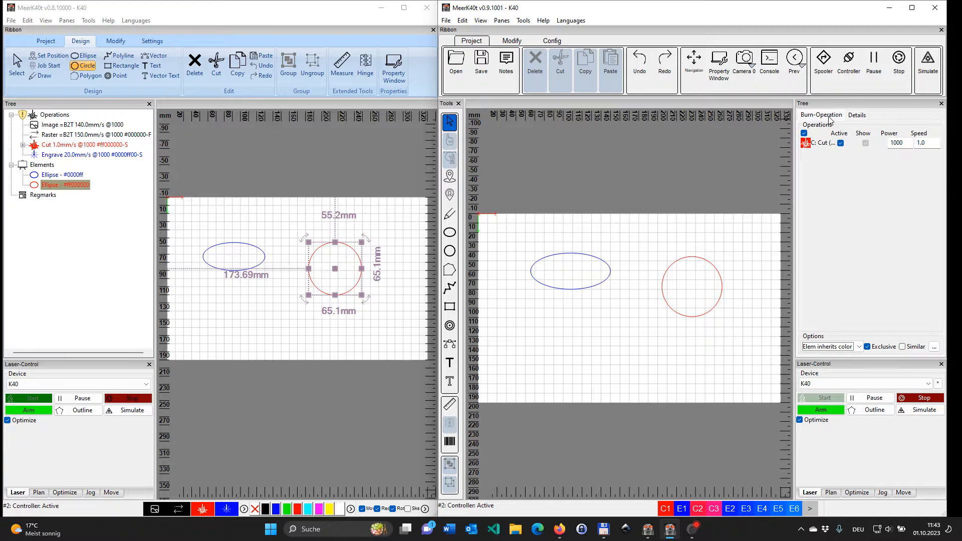
Step: In v0.9.1001, select the circle, deactivate its Cut operation, hide and reshow the operation's elements, and reactivate it
left_click(700, 314)
left_click(841, 144)
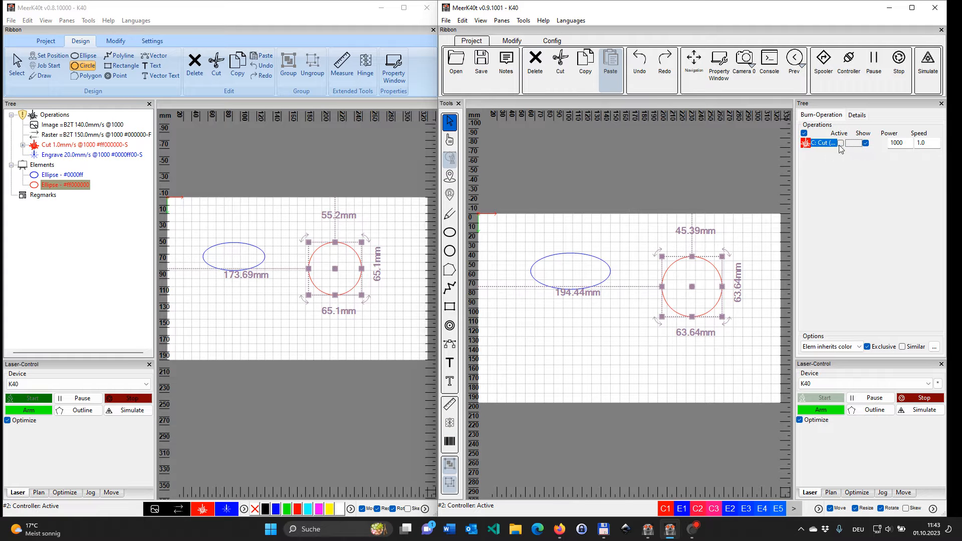
left_click(866, 143)
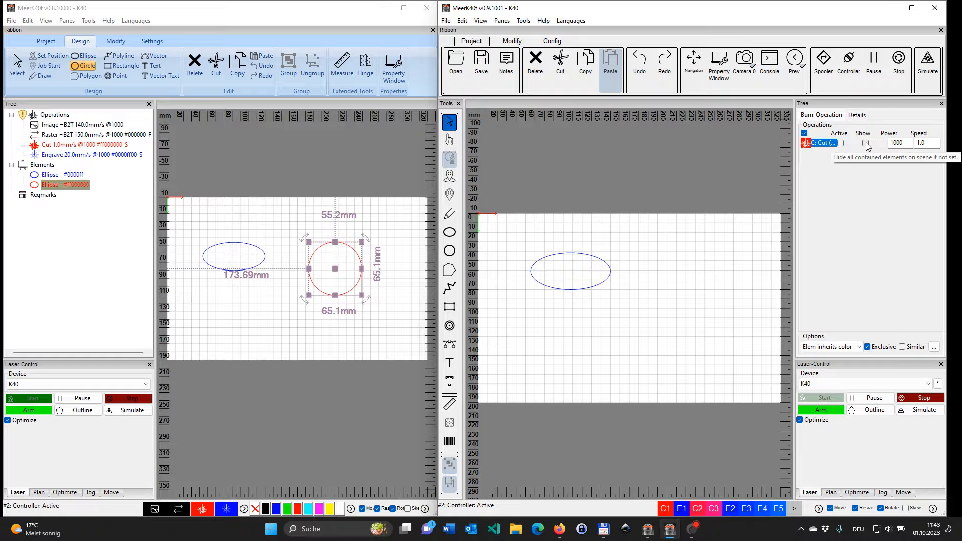
left_click(866, 143)
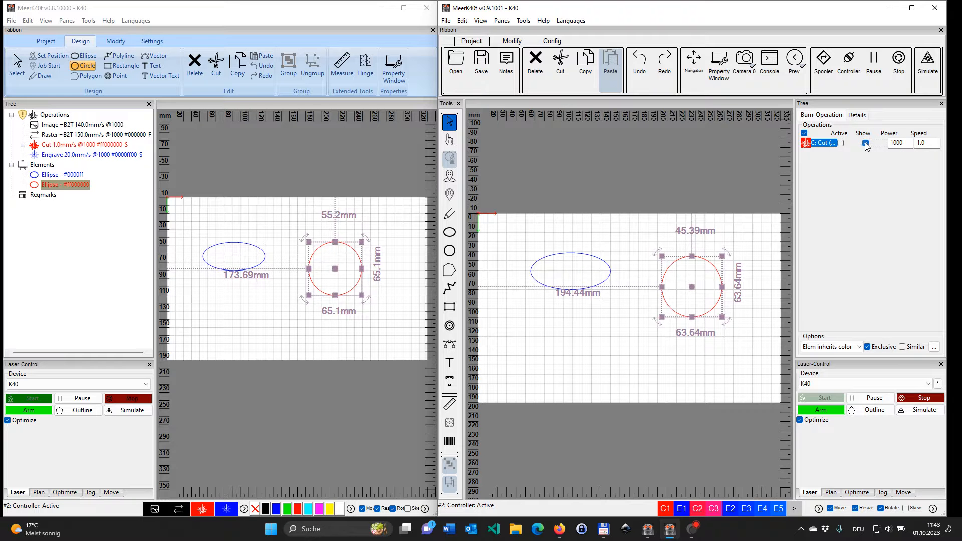
left_click(840, 143)
Step: Compare the operation-assignment bar and its options in v0.8.10000 with the full range of operation shortcuts in v0.9.1001
left_click(244, 509)
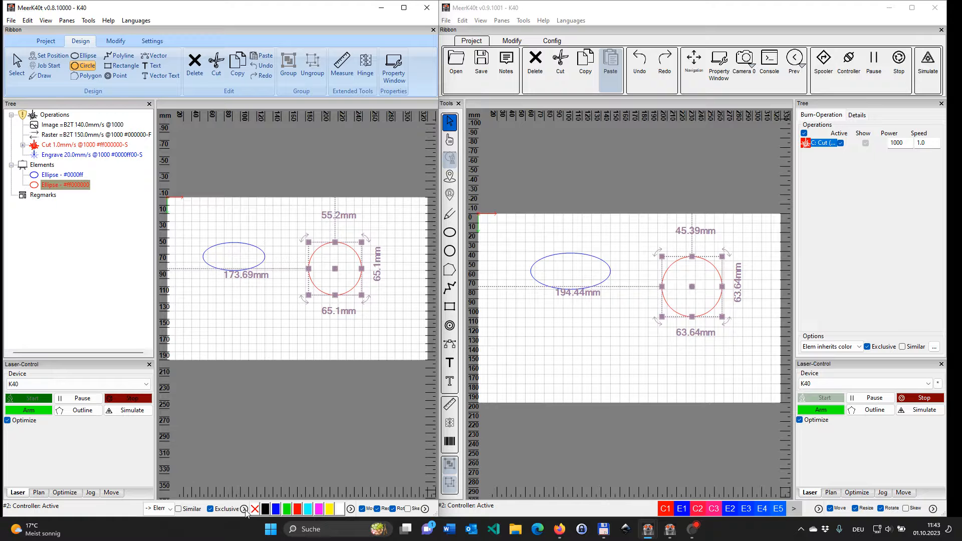
left_click(244, 509)
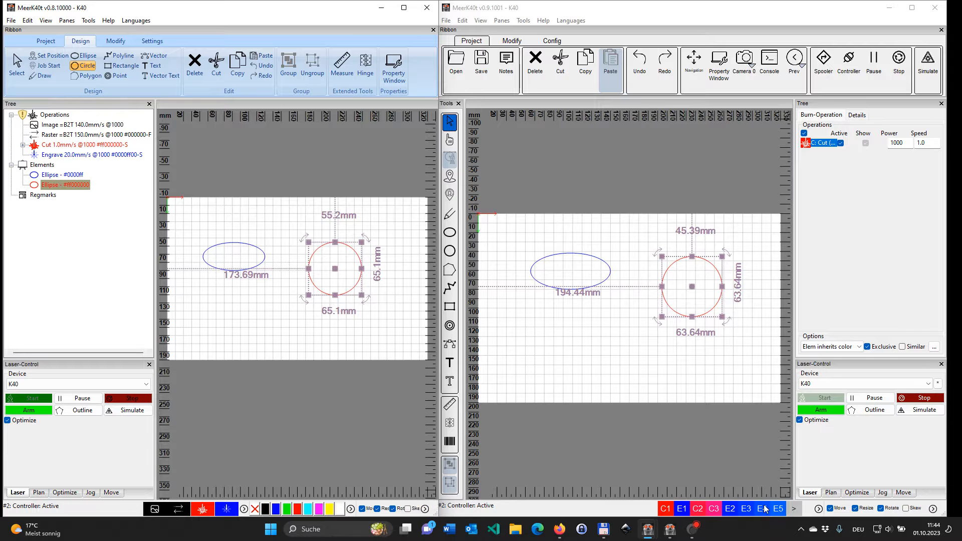
left_click(795, 509)
left_click(794, 510)
left_click(795, 510)
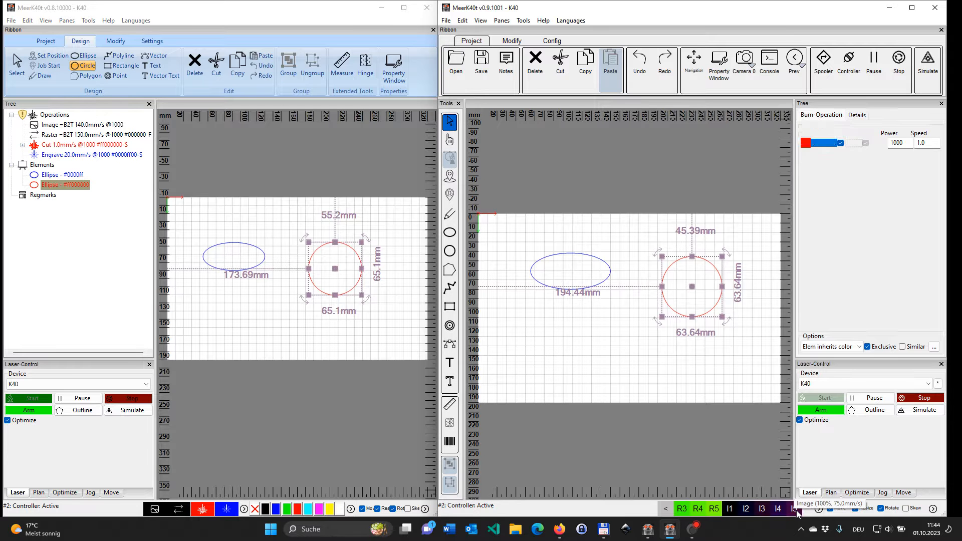
Step: Review the status-bar tools in v0.9.1001 for stroke colour, stroke width, line joins and fill
left_click(819, 509)
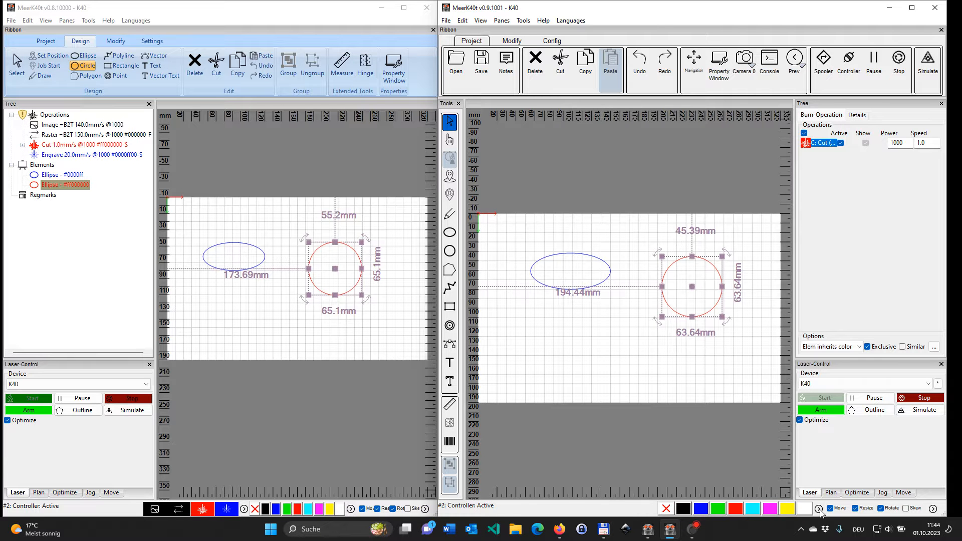
left_click(818, 509)
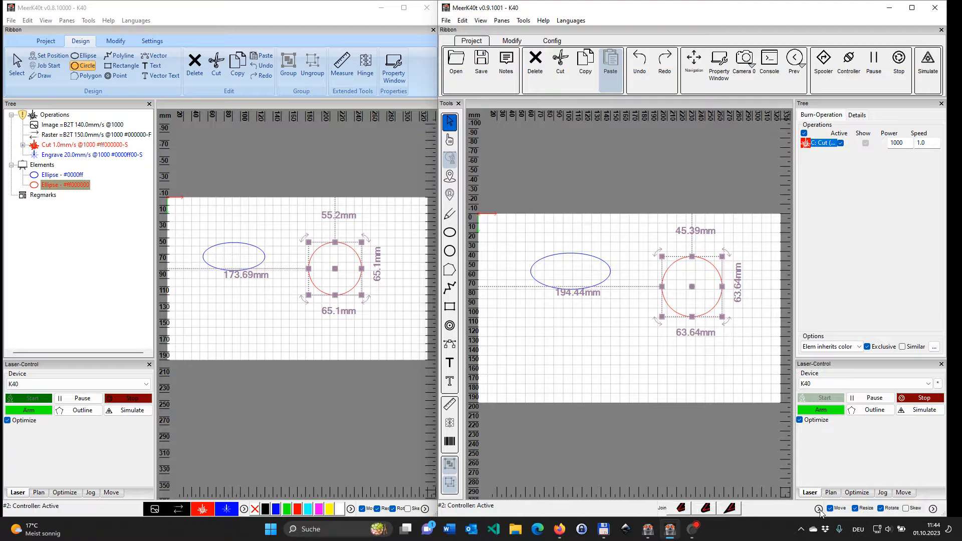
left_click(819, 509)
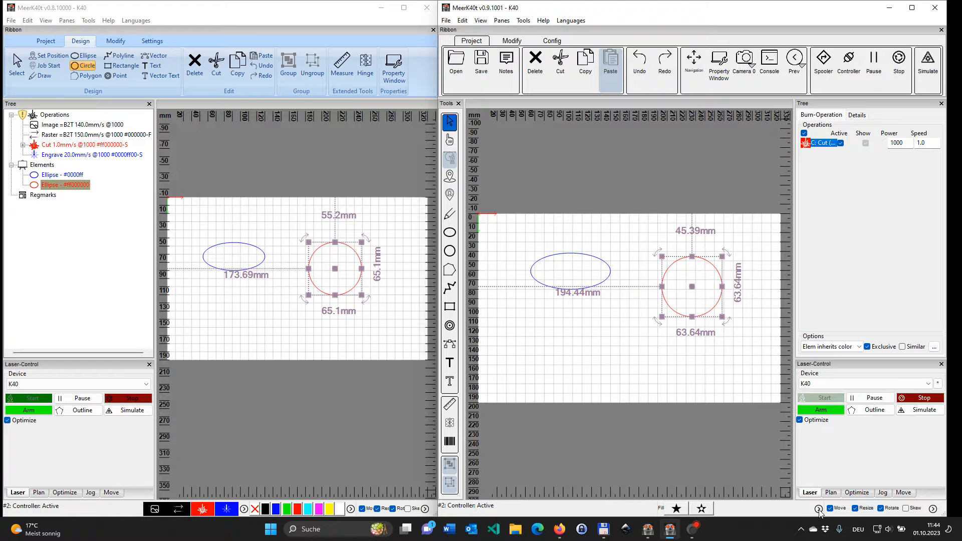
left_click(818, 510)
left_click(818, 509)
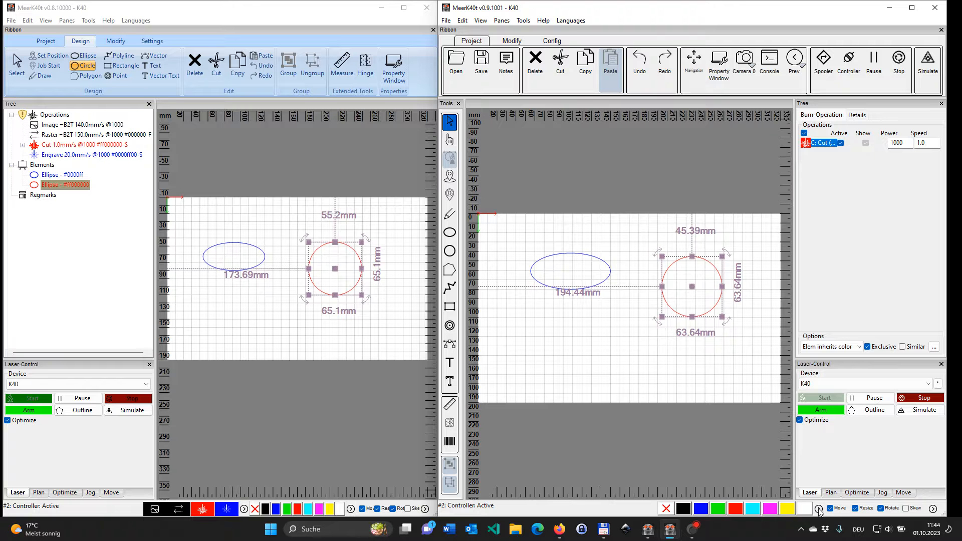
left_click(818, 509)
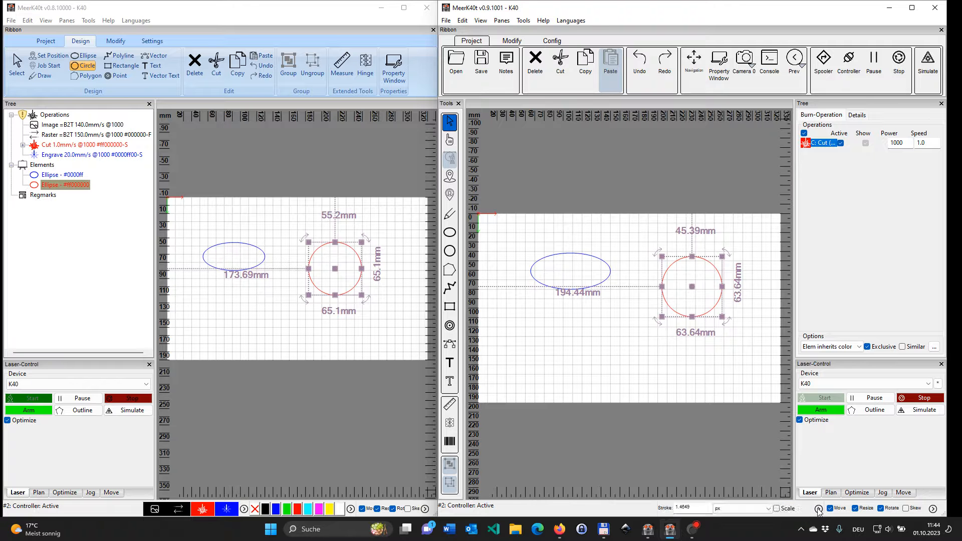
left_click(818, 509)
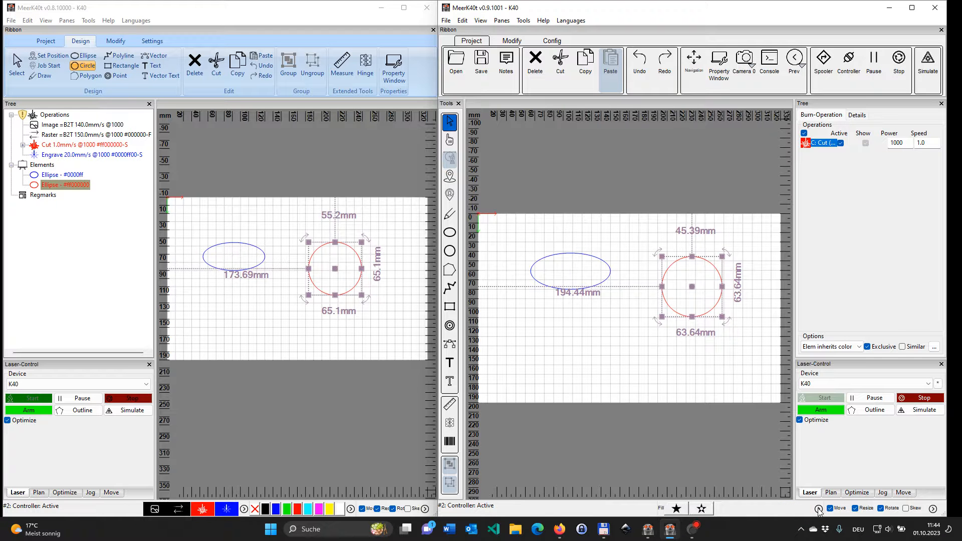
left_click(666, 509)
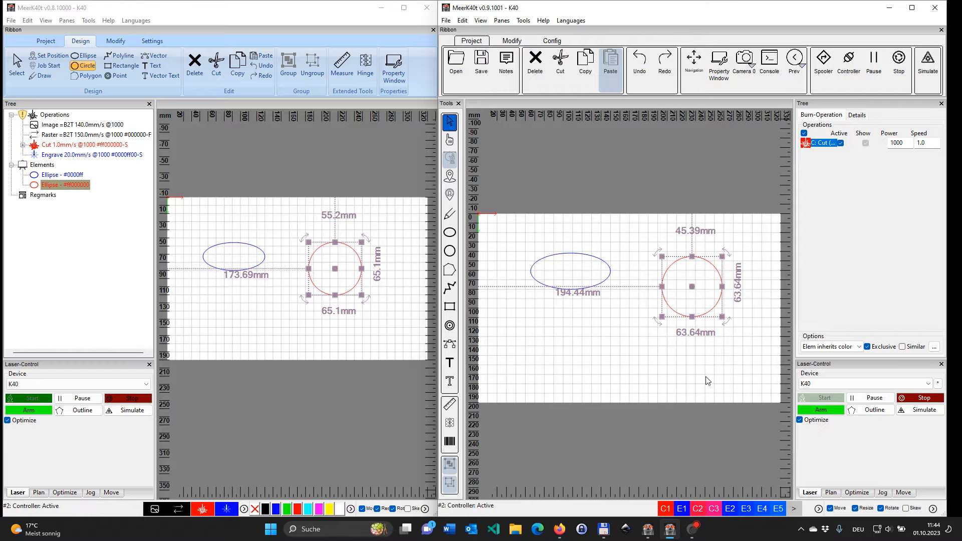
Step: Assign the blue ellipse in v0.9.1001 to the Engrave 20.0mm/s operation and check it in the Burn-Operation overview
left_click(857, 115)
left_click(852, 207)
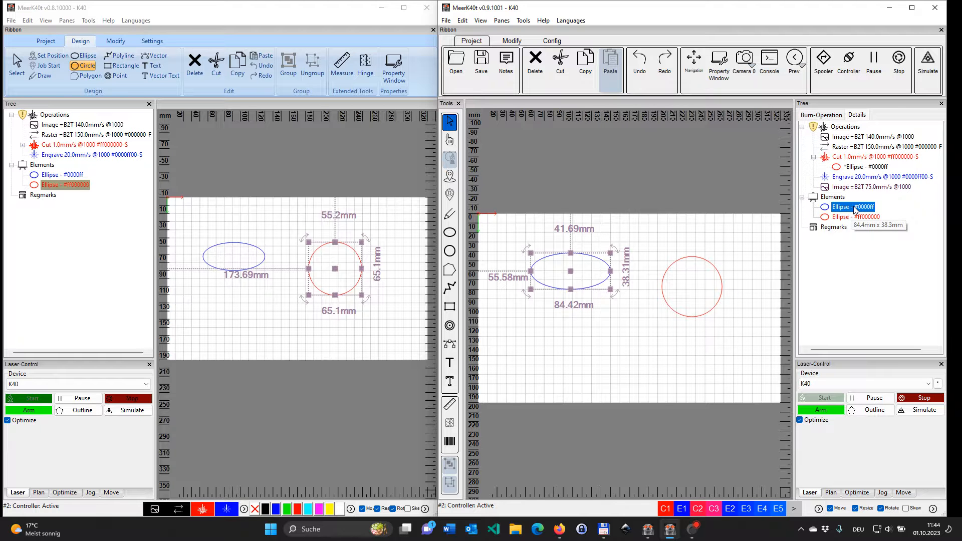
left_click_drag(854, 210, 862, 179)
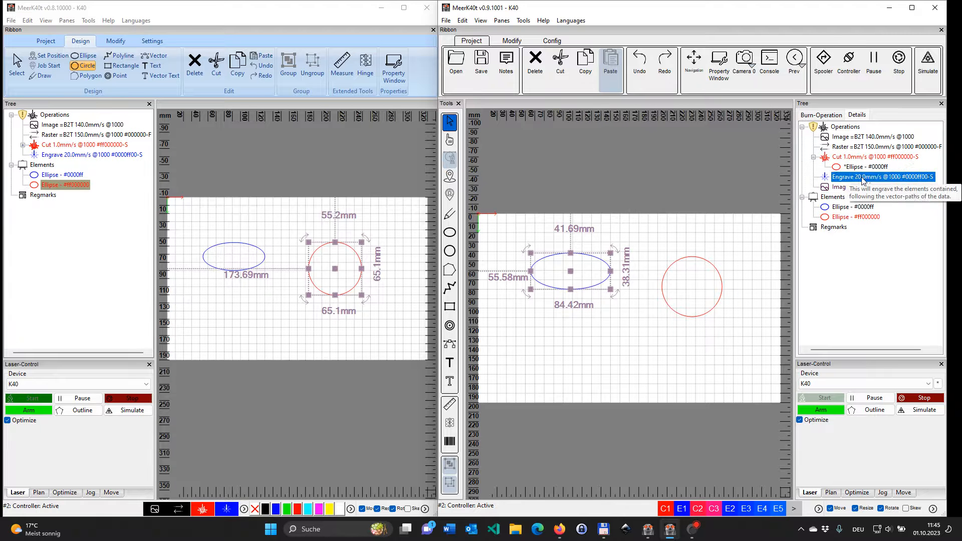
left_click(822, 114)
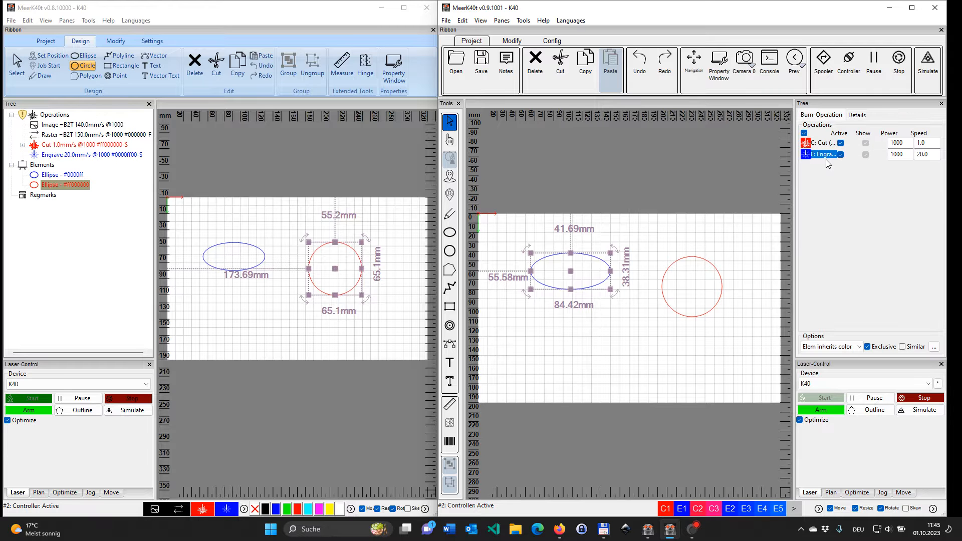
Step: Remove the ellipse entry from the Cut operation in v0.9.1001, reassign the red circle to Cut, and check the Burn-Operation overview
left_click(857, 115)
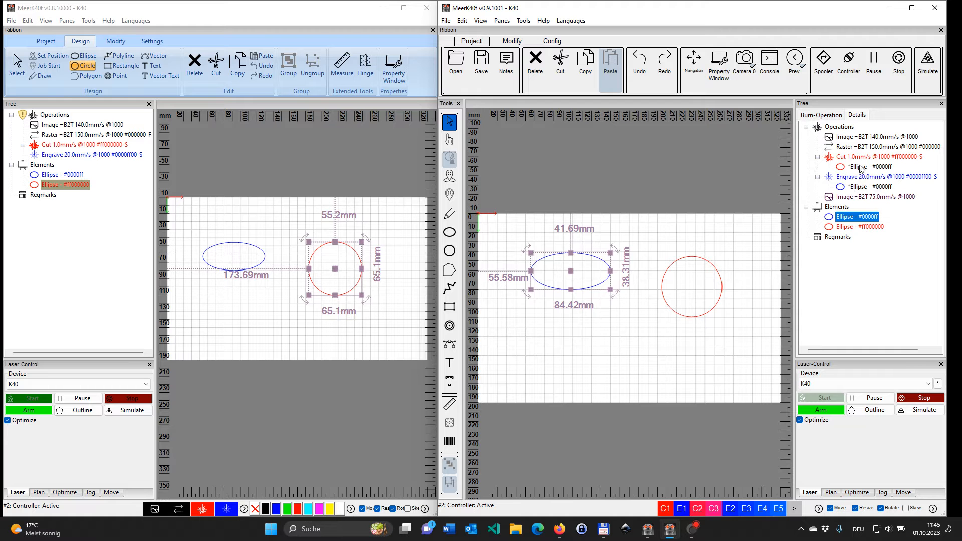
left_click(860, 167)
key("Delete")
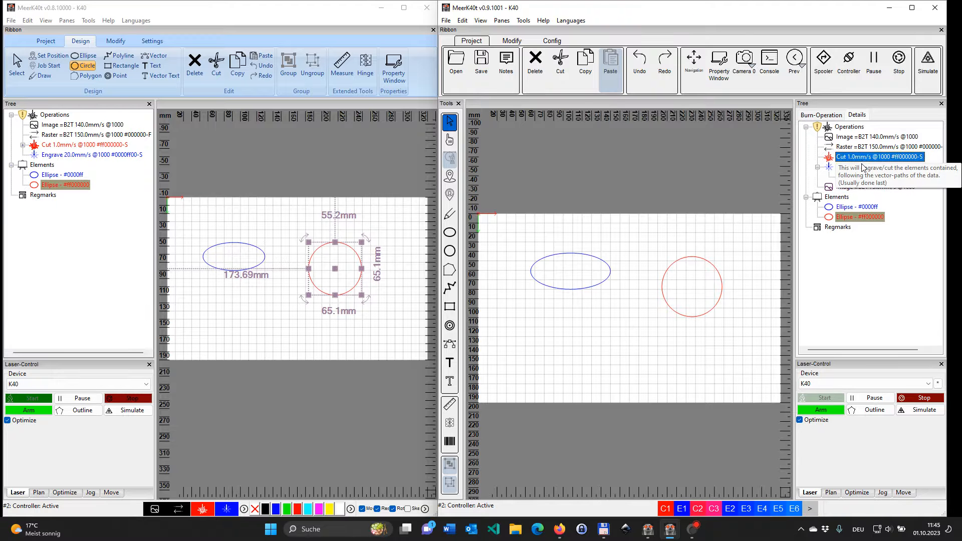
left_click(859, 218)
left_click_drag(859, 218, 864, 157)
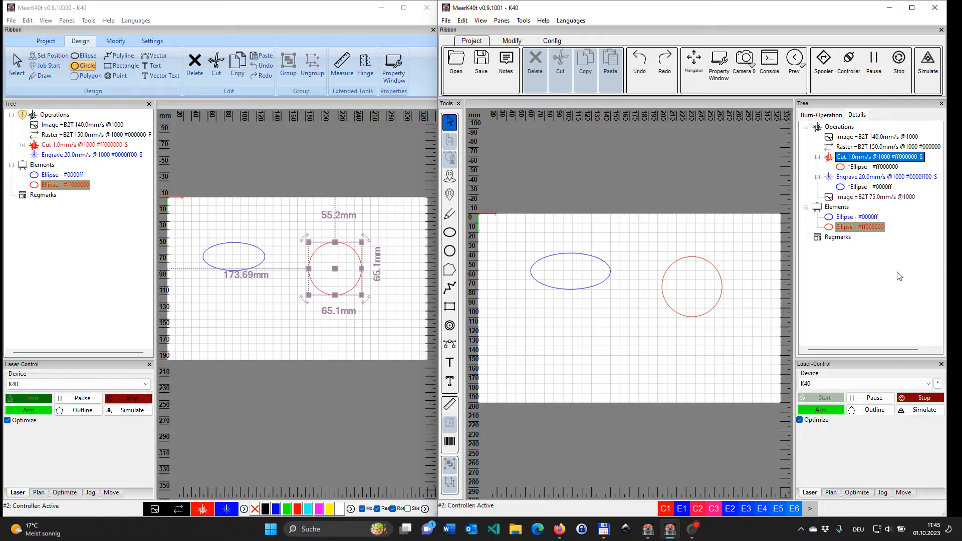
left_click(826, 115)
left_click(852, 113)
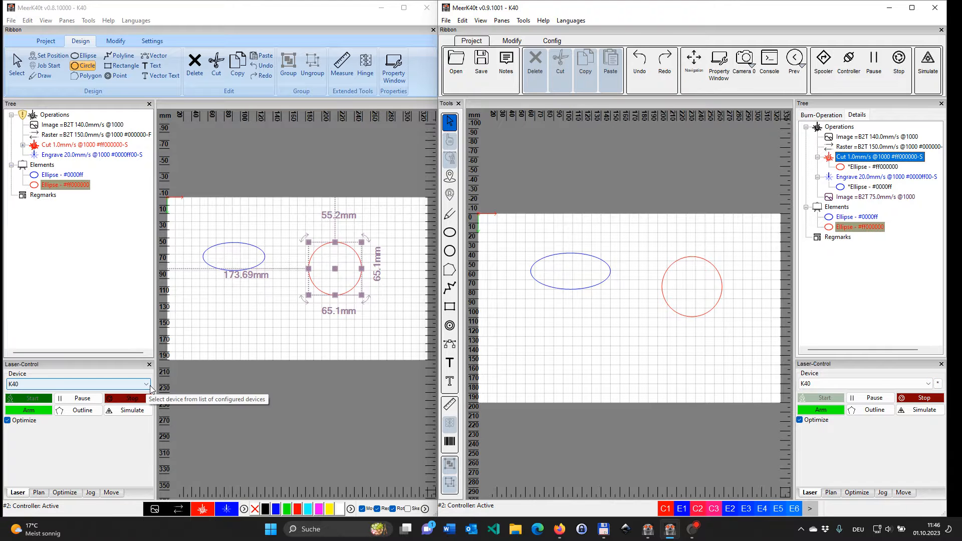
Step: View the K40 device's configuration from Laser-Control in v0.9.1001 and close it again
left_click(939, 385)
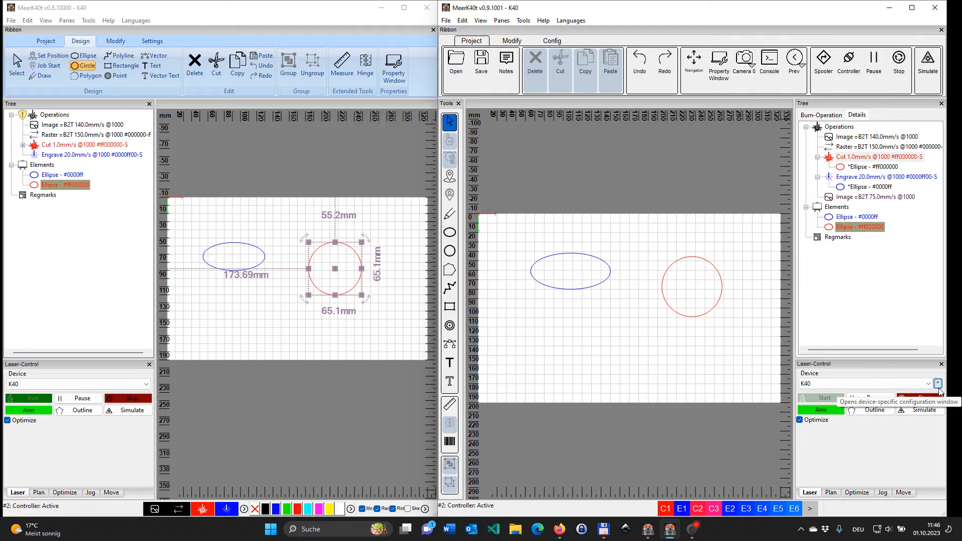
left_click(939, 388)
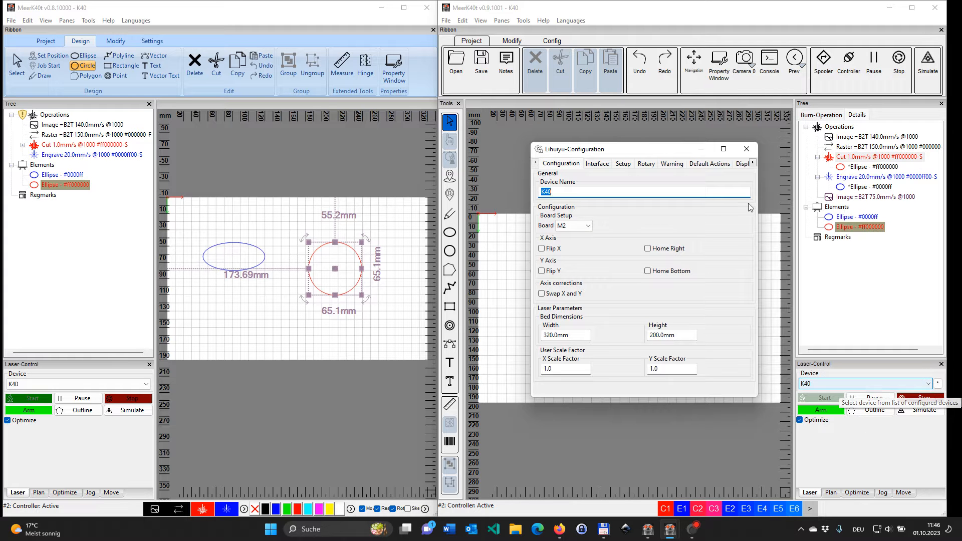
left_click(748, 152)
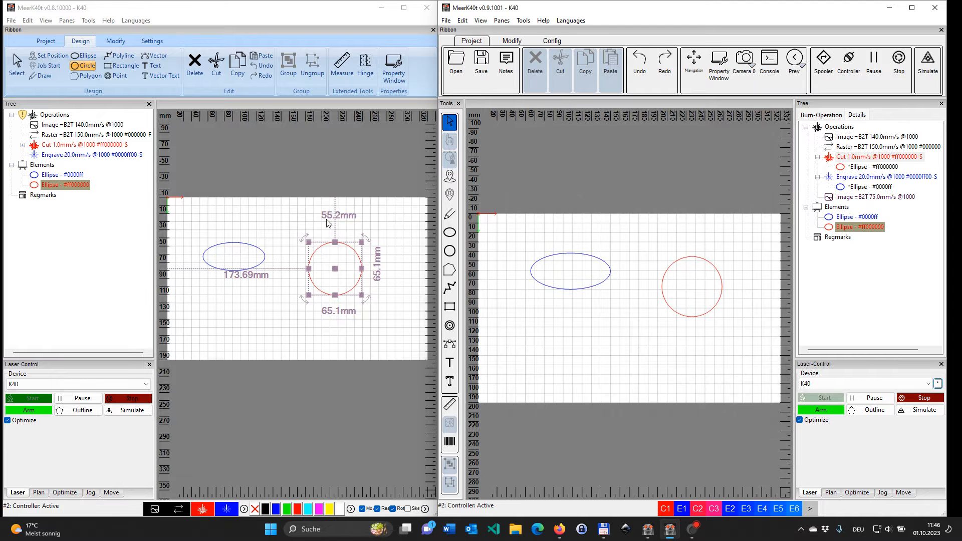
Step: Open the Devices window in v0.8.10000, examine the options available for the K40 entry, and close the window
left_click(152, 40)
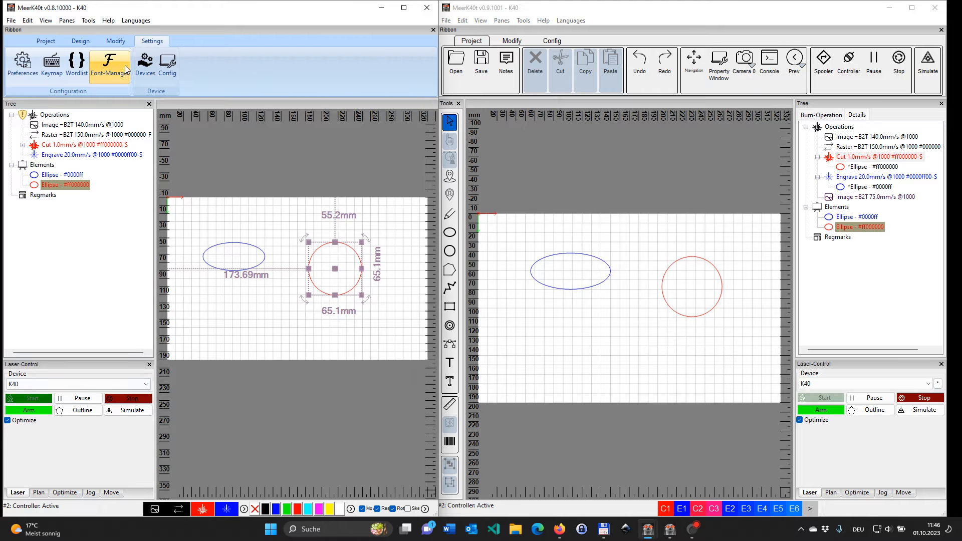
left_click(149, 77)
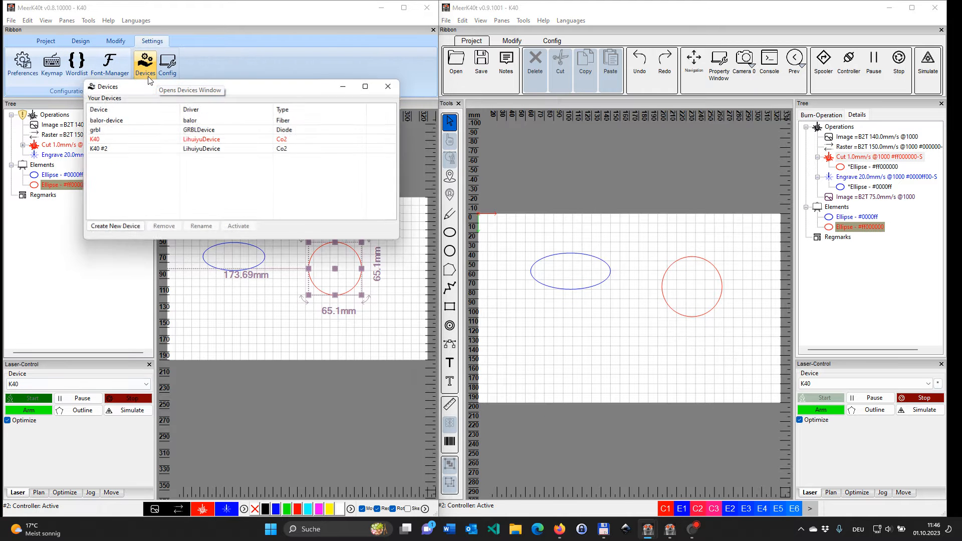
left_click(101, 141)
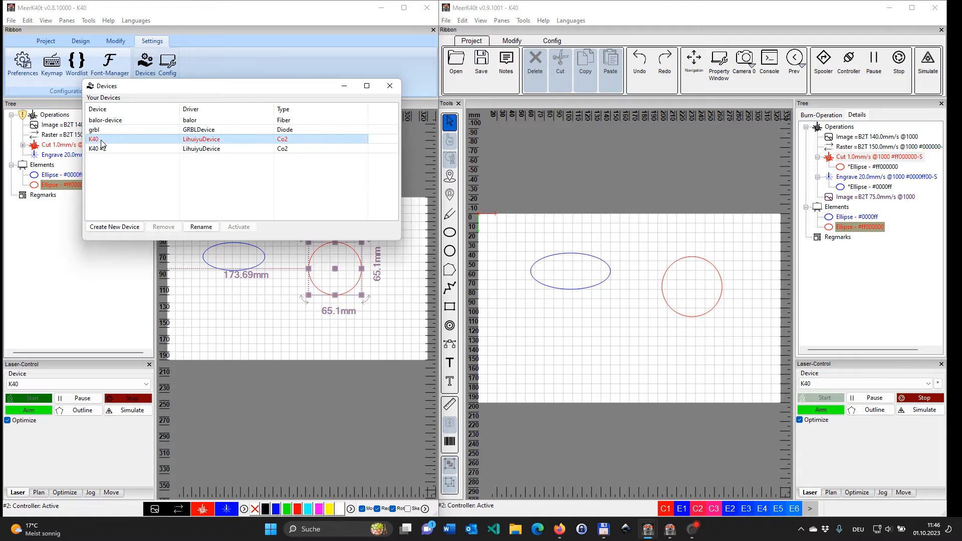
right_click(102, 141)
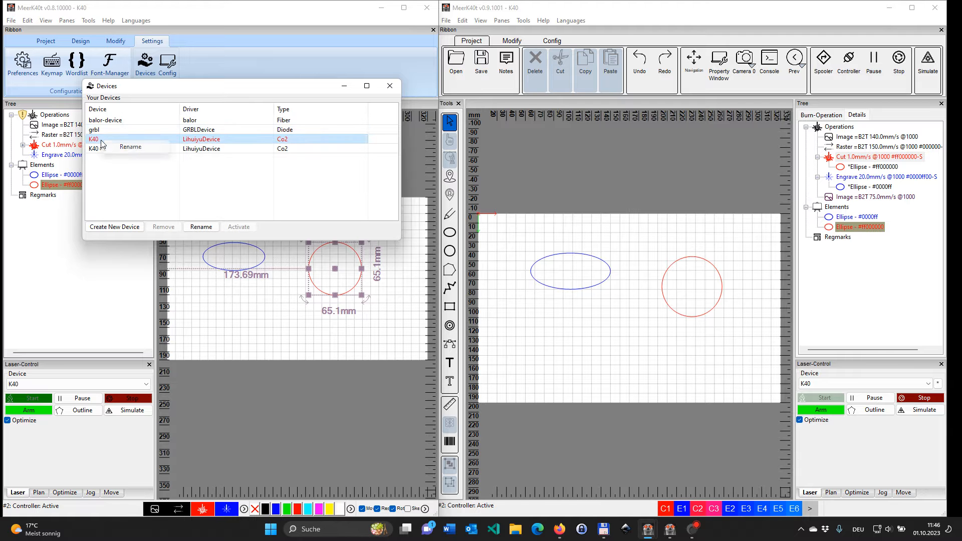
left_click(159, 175)
left_click(194, 141)
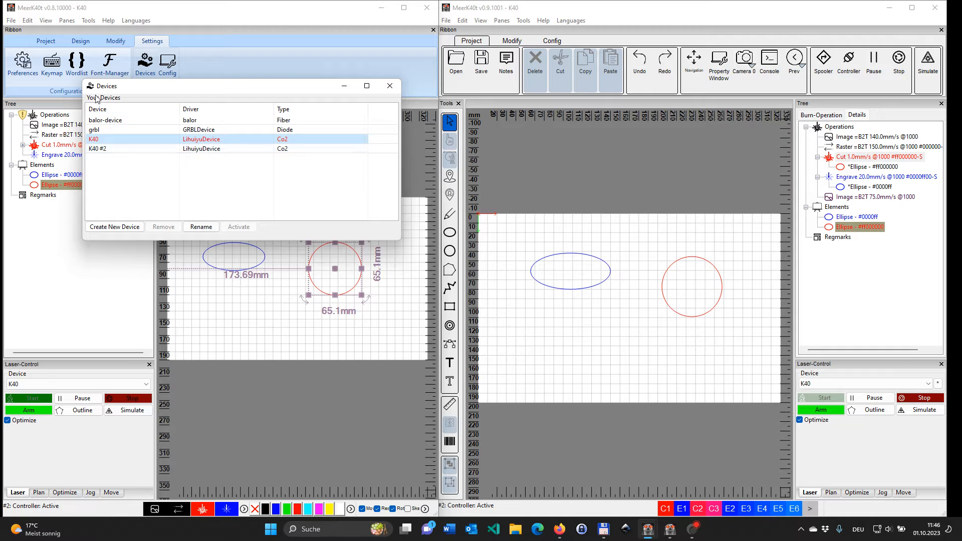
right_click(306, 141)
left_click(387, 92)
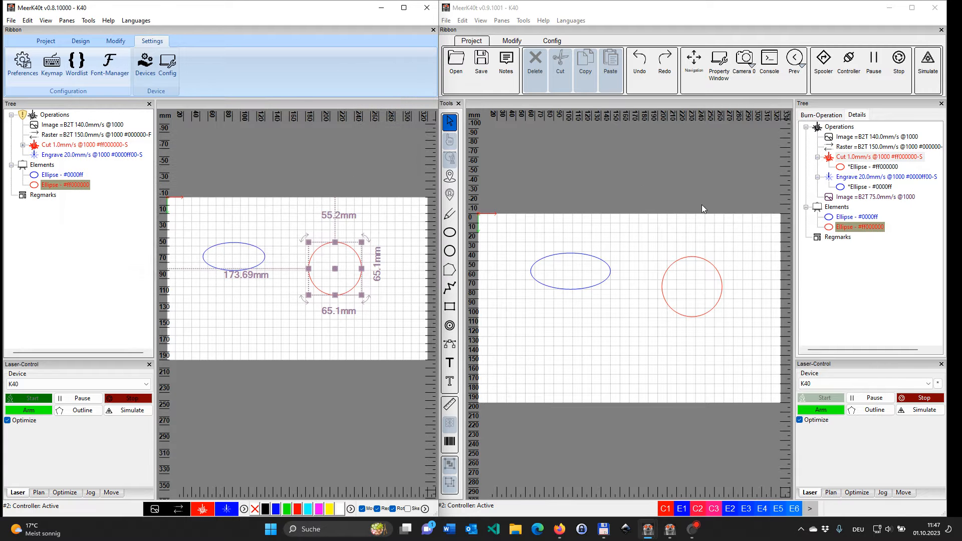
Step: Recheck the grbl and K40 entries in v0.8.10000's device list, including K40's available actions, and close the list
left_click(145, 62)
left_click(111, 143)
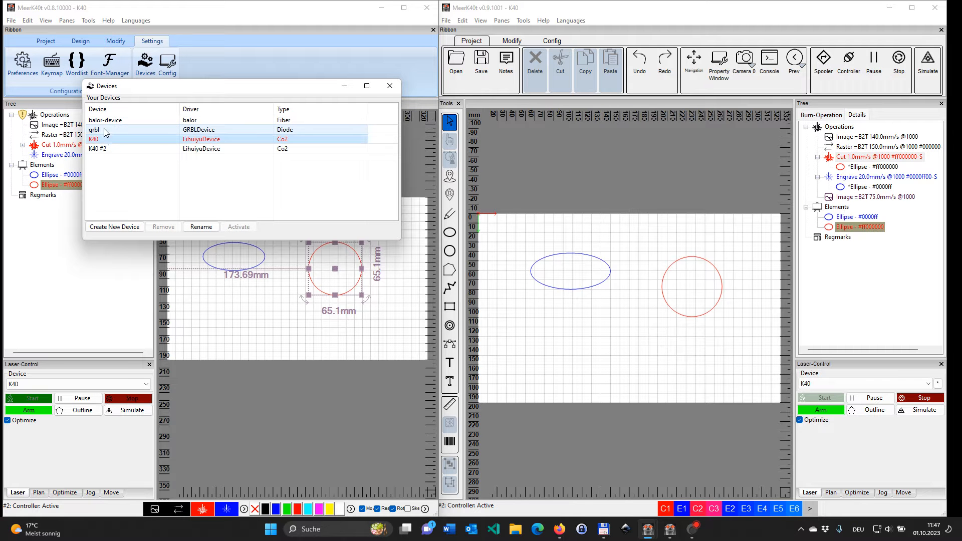
left_click(103, 131)
left_click(105, 139)
right_click(105, 143)
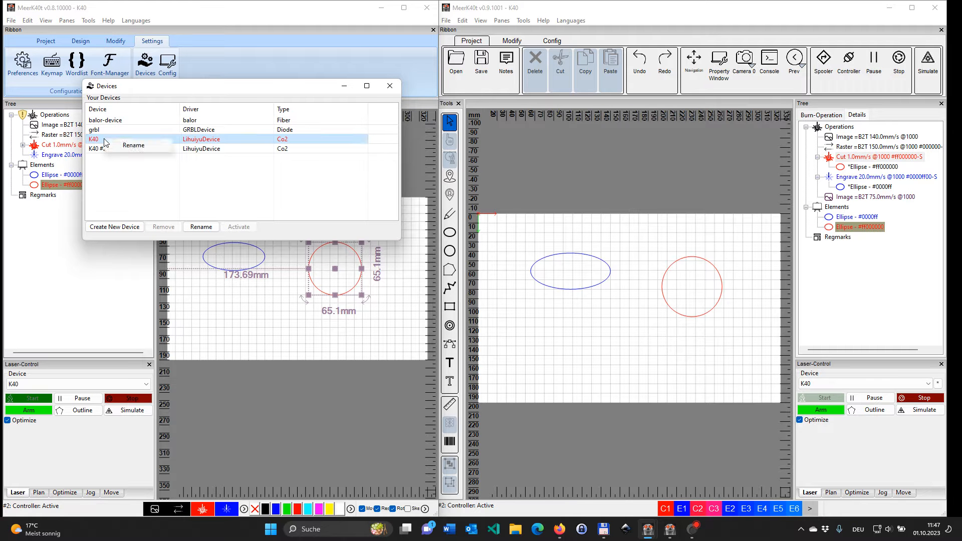
left_click(96, 142)
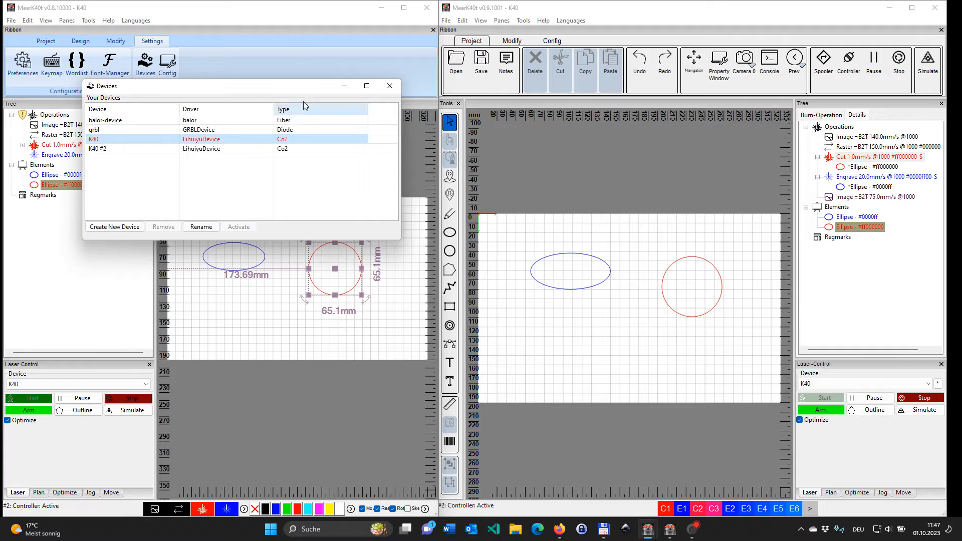
left_click(390, 86)
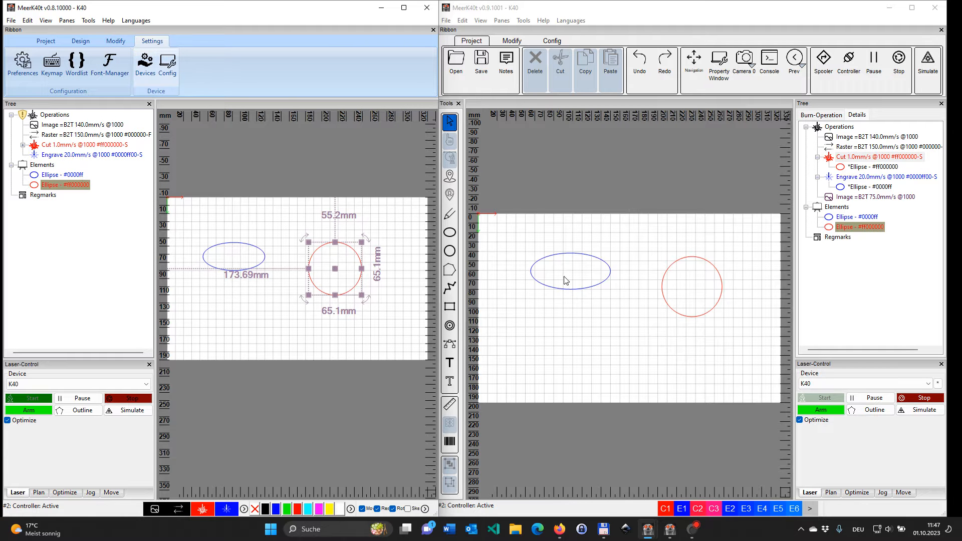
left_click(935, 397)
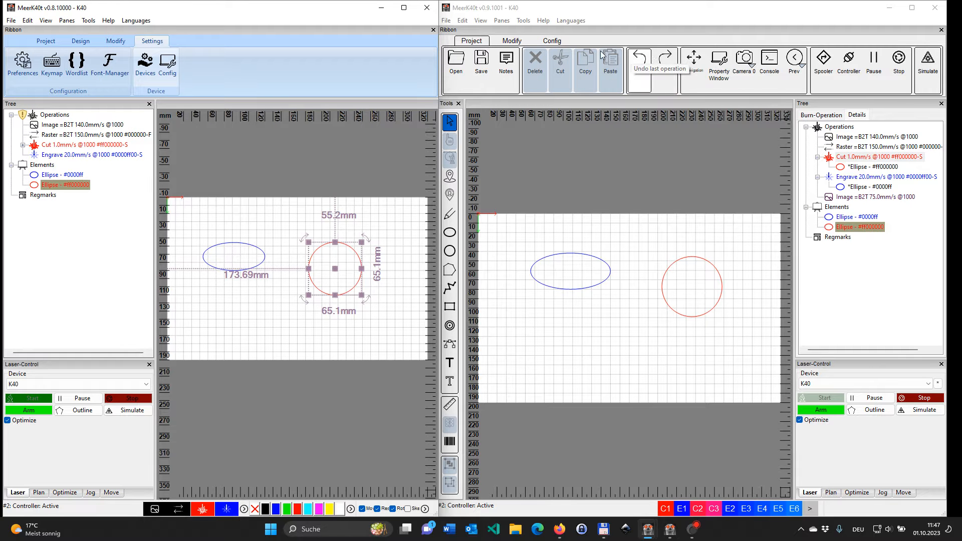
Step: Examine the Ribbon and General preferences in v0.9.1001 and close the Preferences window
left_click(559, 40)
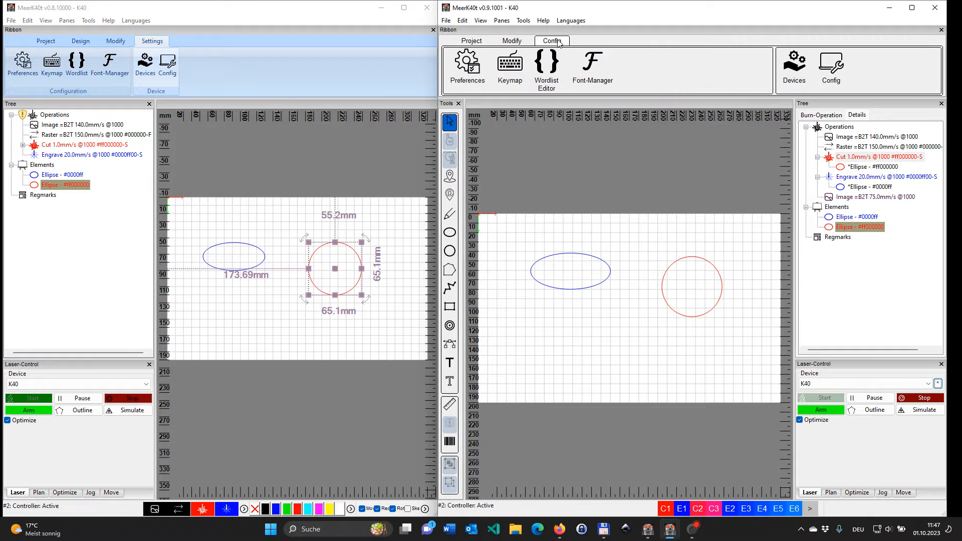
left_click(474, 82)
left_click(302, 54)
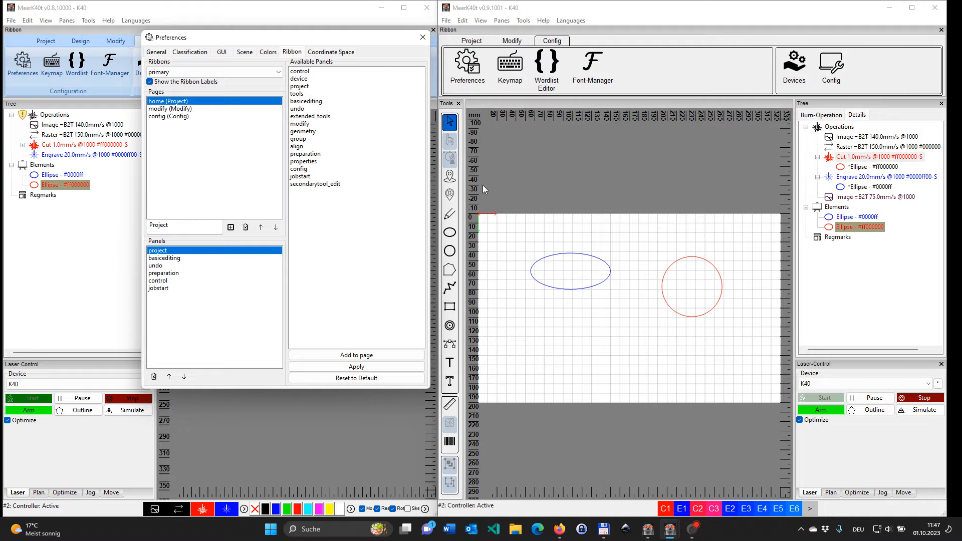
left_click(156, 52)
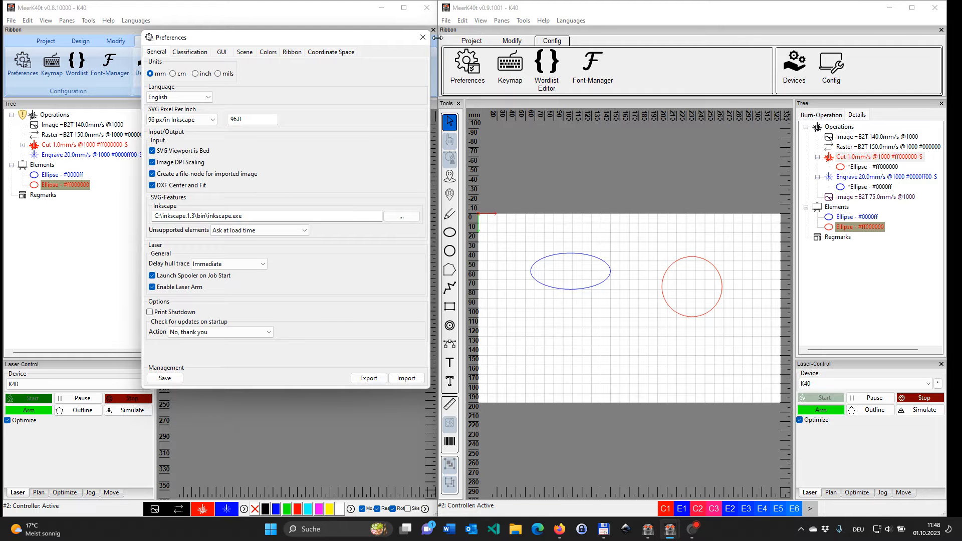
left_click(422, 37)
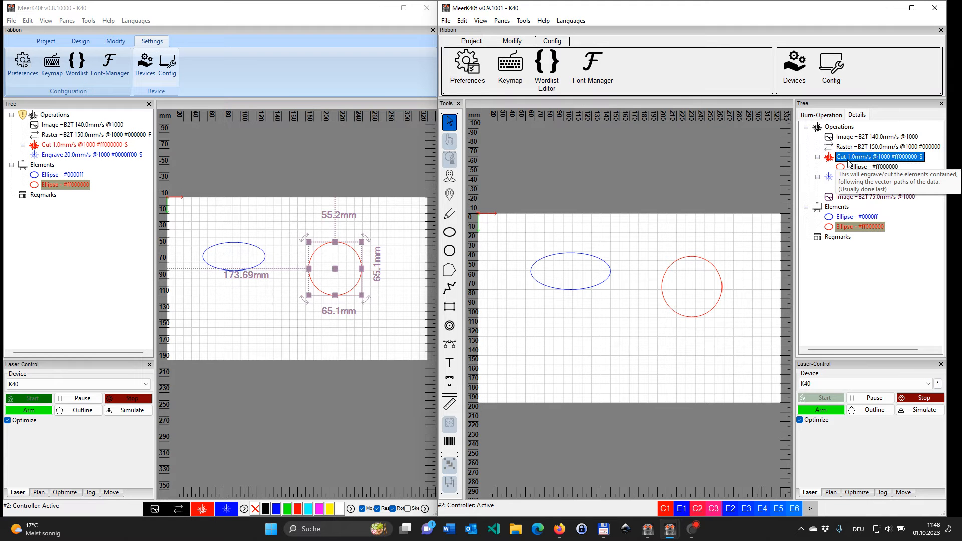
Step: View the properties of the Cut operation in v0.9.1001's tree and close them again
double_click(849, 158)
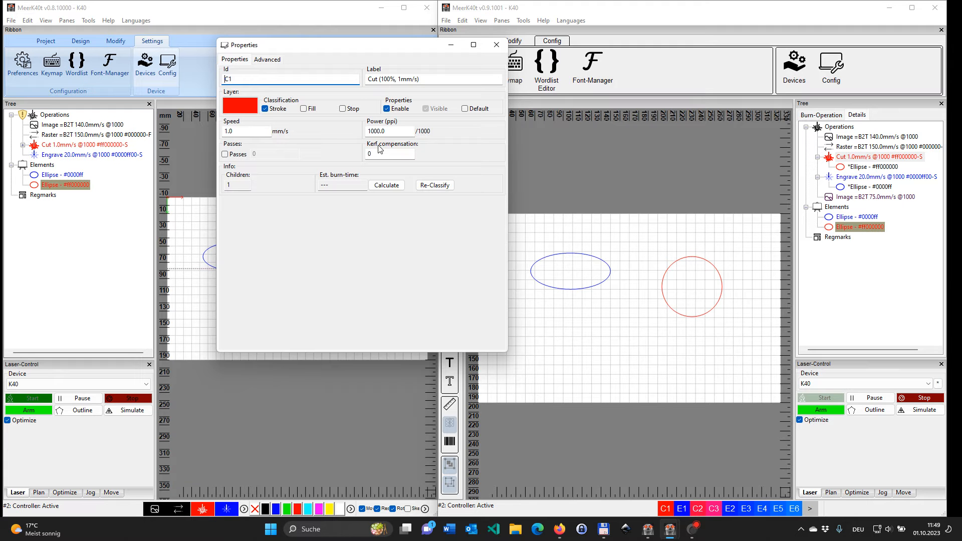
left_click(496, 46)
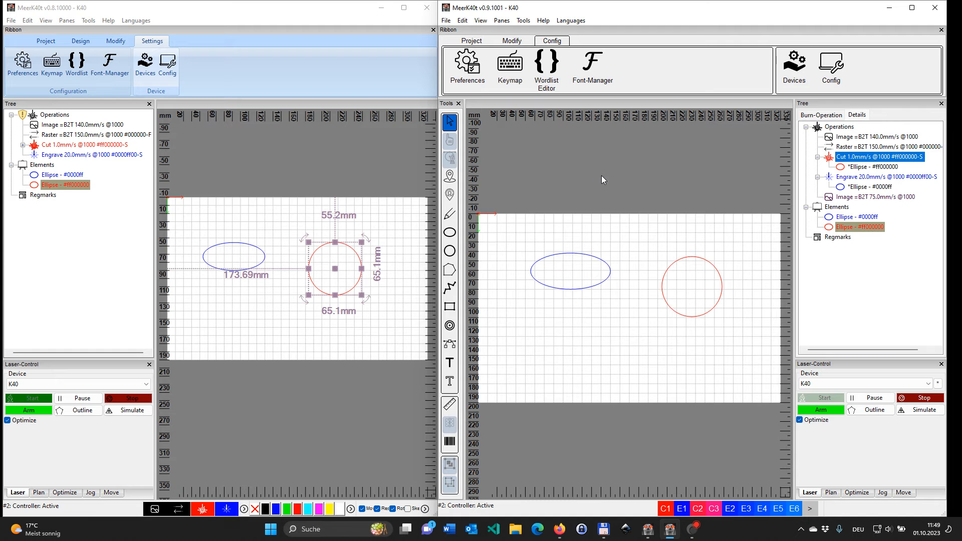
Step: Open the Console from the Project tools in v0.9.1001 and enlarge its window
left_click(471, 41)
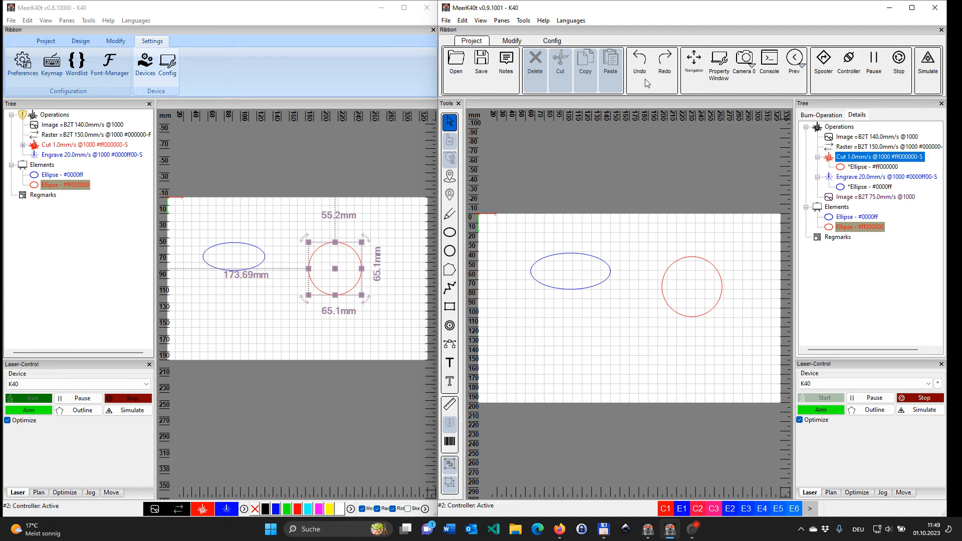
left_click(777, 62)
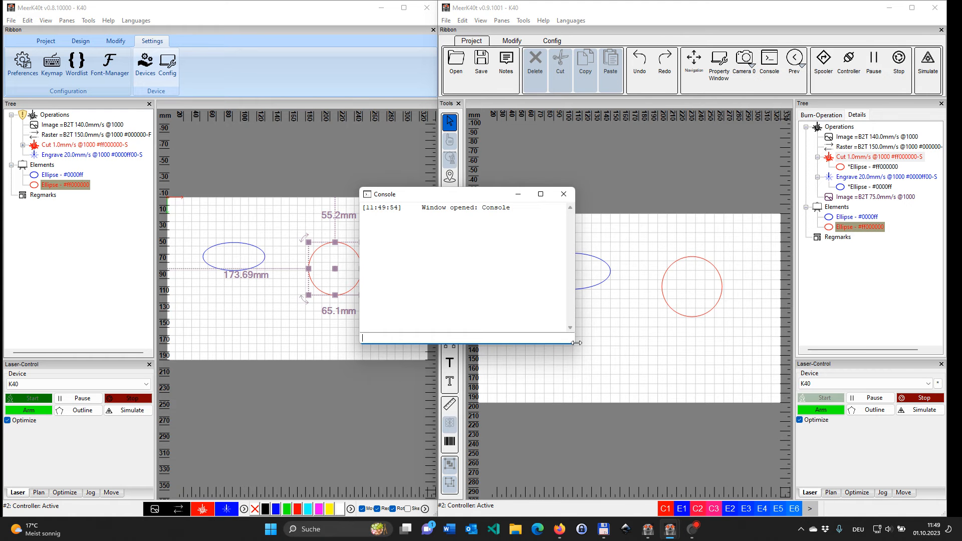
left_click_drag(576, 343, 657, 373)
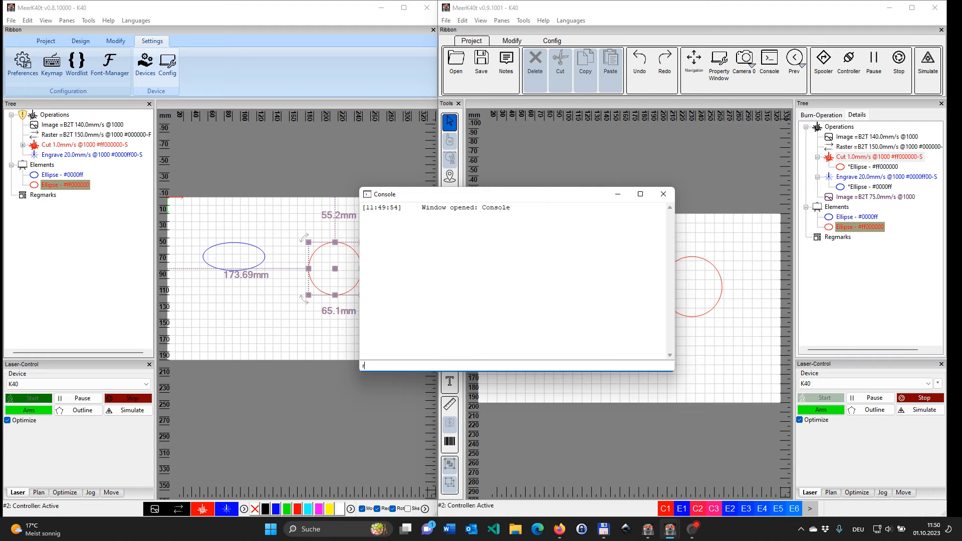
Step: Run the ruidacontrol command in the Console and allow MeerK40t public network access through the Windows Defender Firewall
type("uidacontrol")
key("Return")
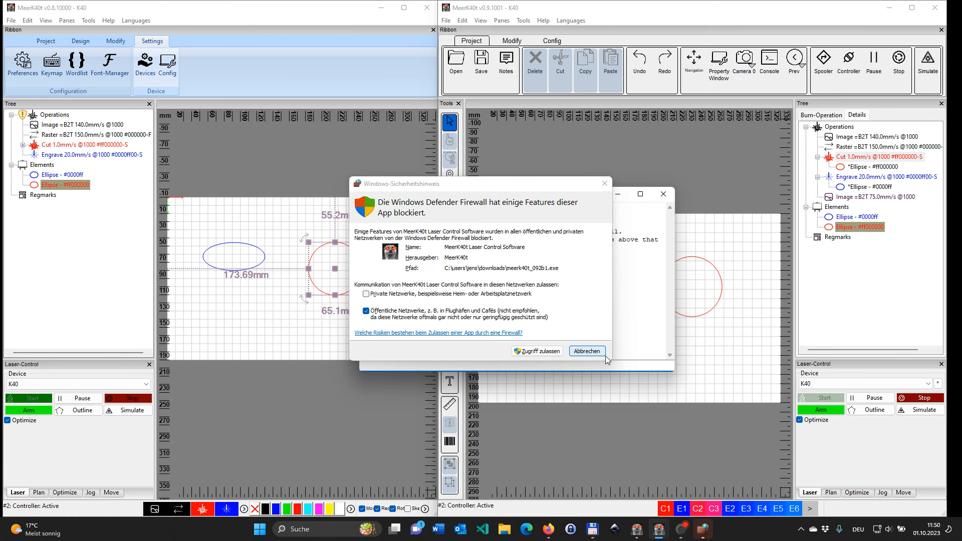
left_click(554, 350)
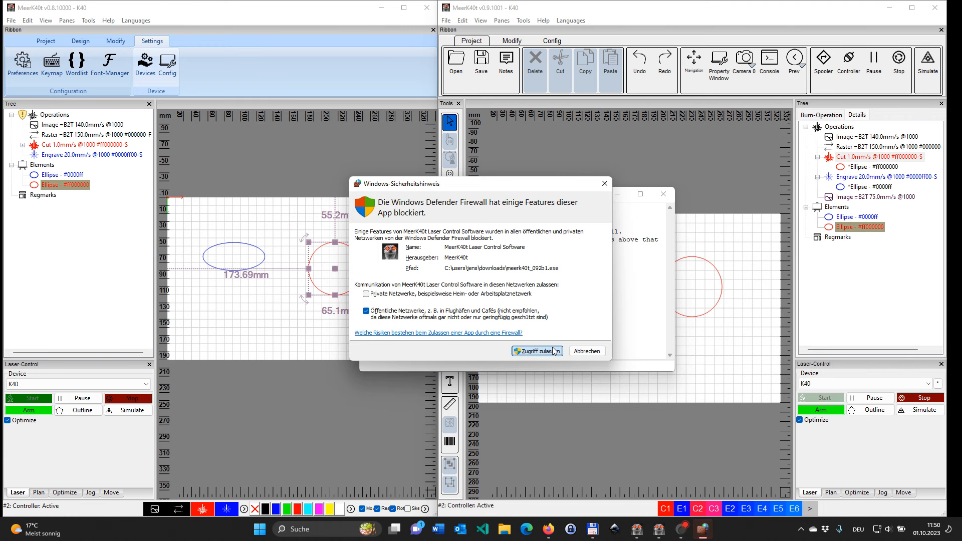
left_click(554, 351)
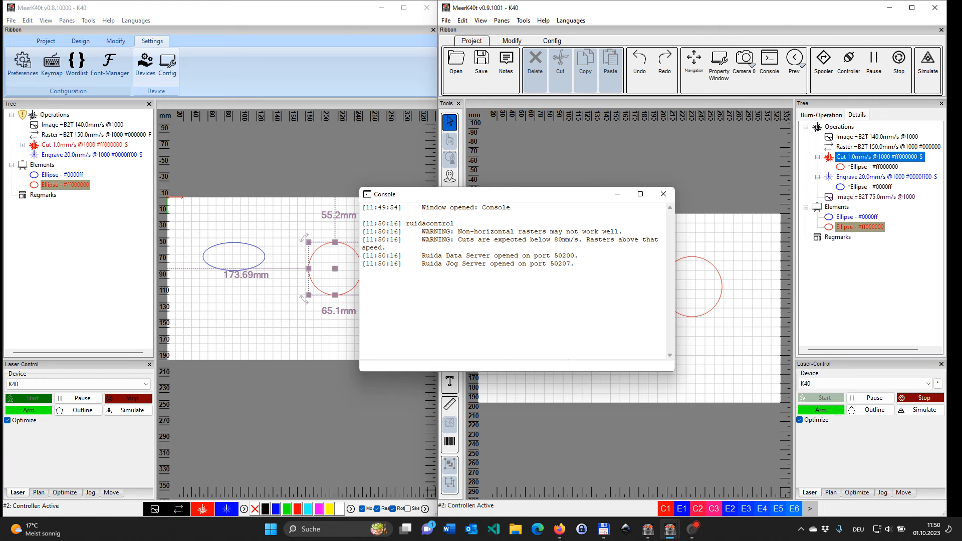
Step: Run the grblcontrol command in the Console to start the GRBL emulator
left_click(565, 366)
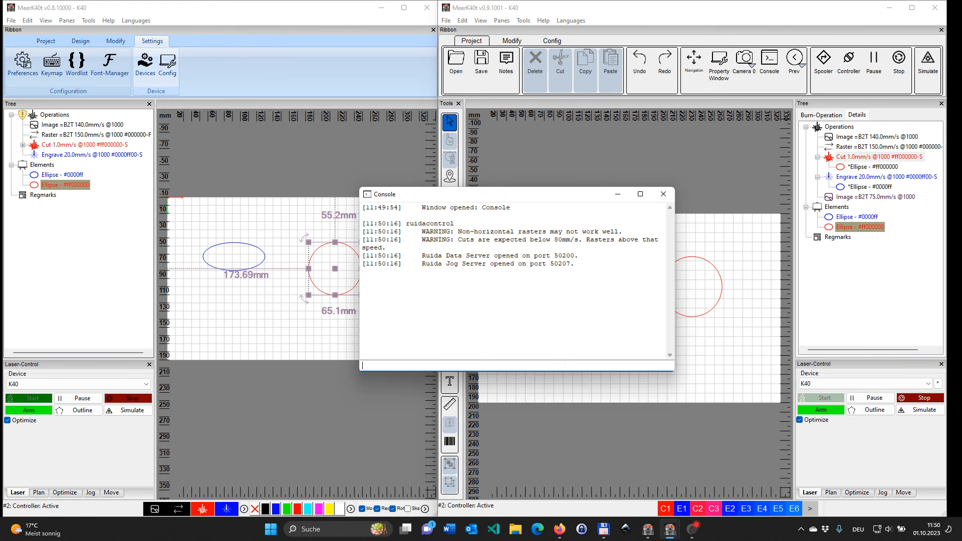
type("grb")
type("lconrto")
key("BackSpace")
type("rol")
key("Return")
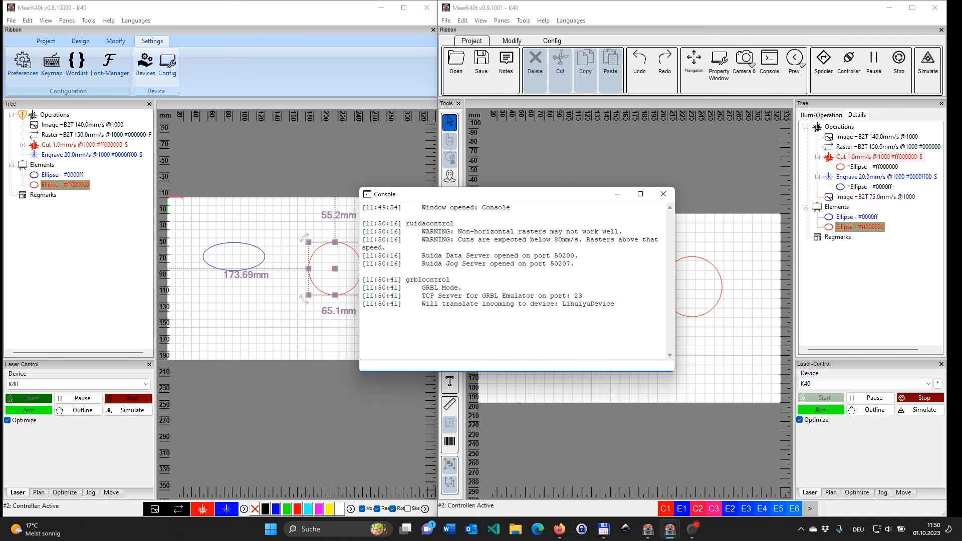